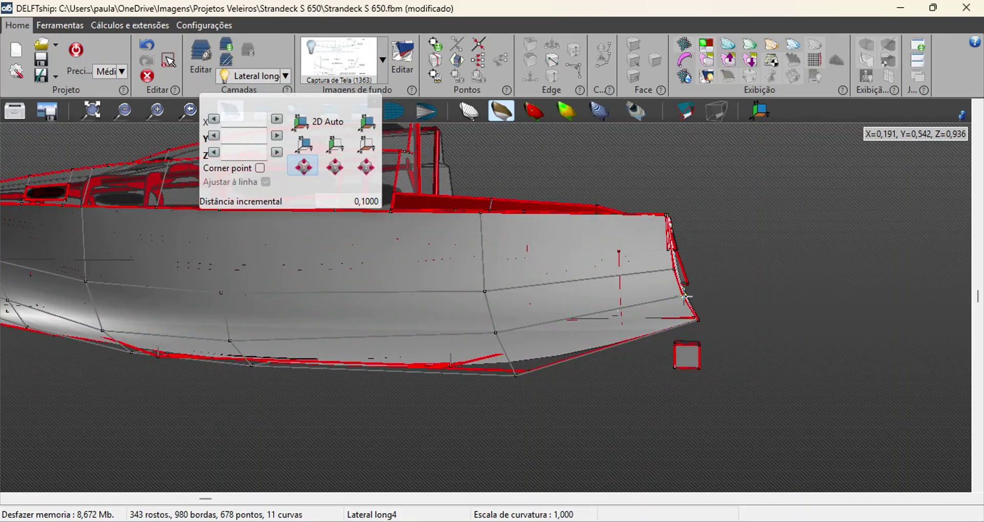
- Hide the Casco 2 layer, move the coordinate palette beside the model and select an edge of the exposed stern structure
middle_drag(684, 296, 589, 256)
click(286, 76)
drag(302, 107, 114, 230)
click(285, 76)
click(204, 258)
middle_drag(717, 359, 793, 369)
scroll(748, 390, up, 5)
click(591, 312)
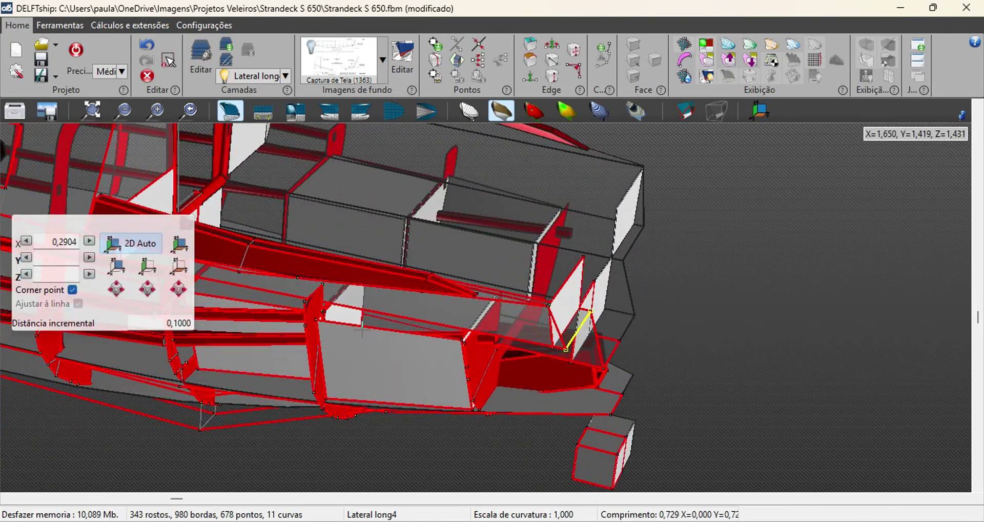
- Clear the edge selection and show the Casco 2 layer again
mouse_move(577, 332)
middle_down()
mouse_move(611, 354)
mouse_move(661, 323)
mouse_move(548, 333)
middle_up()
key(Escape)
click(285, 76)
click(204, 258)
- Shift the hull's bottom control points at the transom along the X axis
middle_drag(595, 308, 610, 410)
middle_drag(561, 369, 619, 360)
click(678, 245)
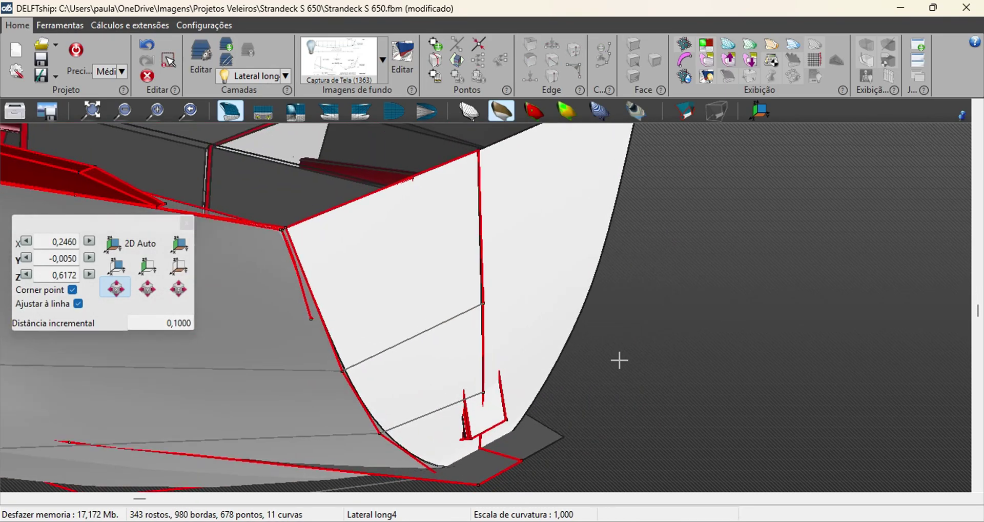
right_drag(619, 361, 701, 259)
ctrl+click(593, 318)
- Reposition the hull's lower stern control points along the Z axis near the transom's bottom edge
middle_drag(593, 318, 682, 220)
drag(681, 220, 663, 216)
middle_drag(715, 259, 798, 396)
click(798, 396)
middle_drag(728, 388, 572, 296)
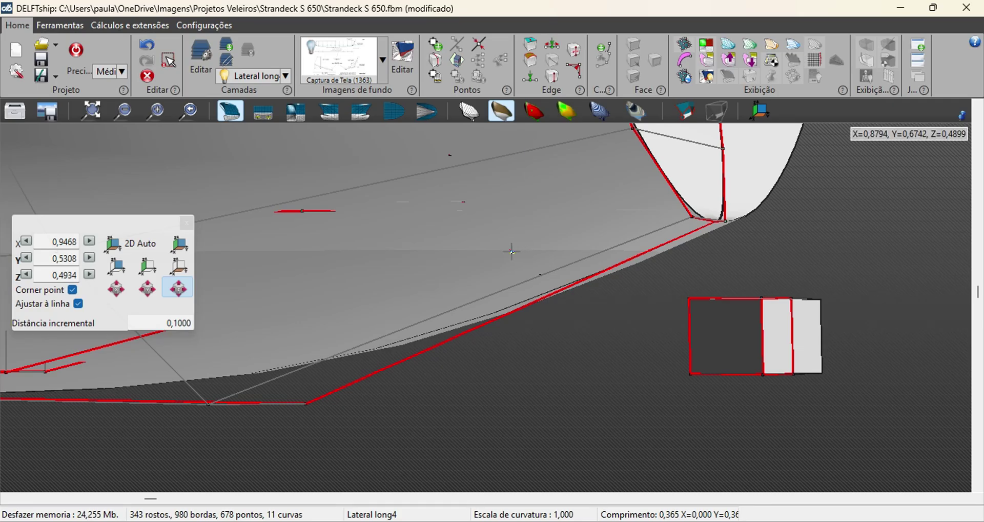
- Build the block below the transom into a long, segmented transverse bar on layer Camada 34
middle_drag(511, 251, 666, 242)
middle_drag(674, 417, 492, 395)
drag(494, 396, 620, 439)
key(Return)
middle_drag(477, 430, 604, 414)
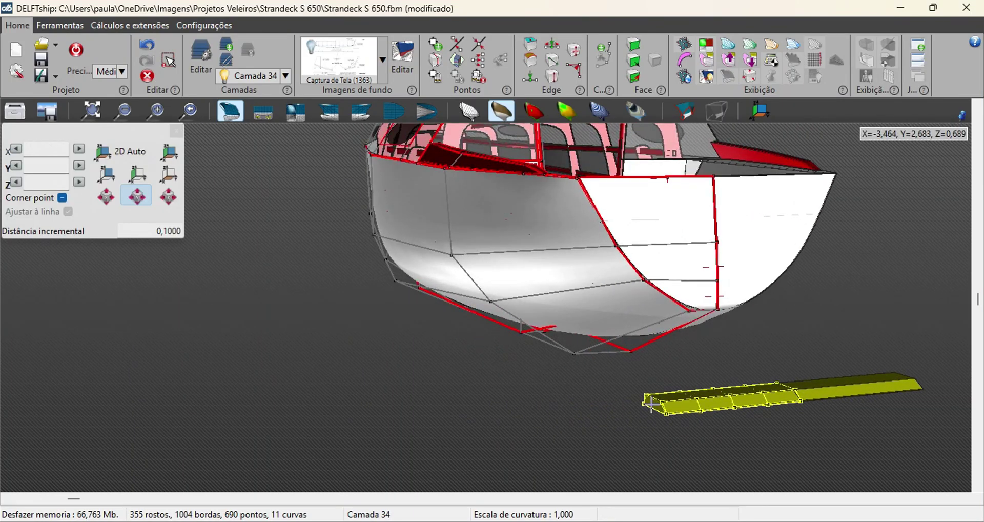
- Lengthen the bar outward along the Y axis by moving its outer end points
key(Escape)
click(651, 406)
drag(650, 409, 491, 435)
middle_drag(491, 435, 320, 388)
click(321, 388)
click(342, 388)
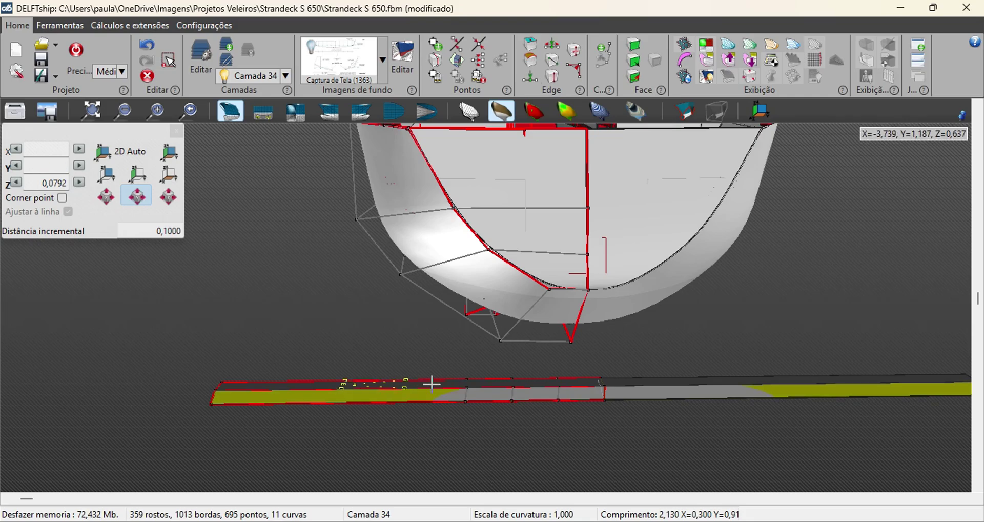
- Split the selected long edges of the bar to add control points along its outer part
middle_drag(259, 389, 410, 419)
key(Escape)
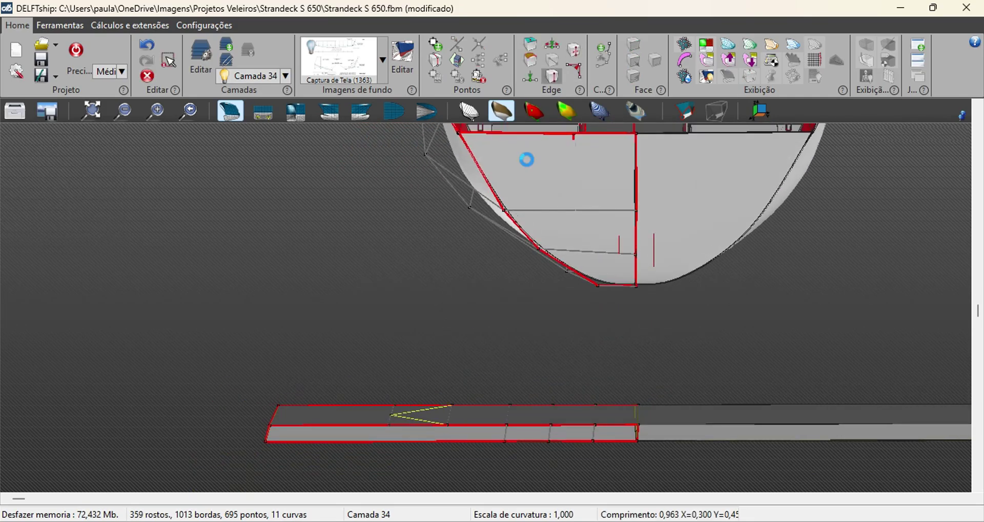
middle_drag(552, 287, 423, 354)
click(531, 77)
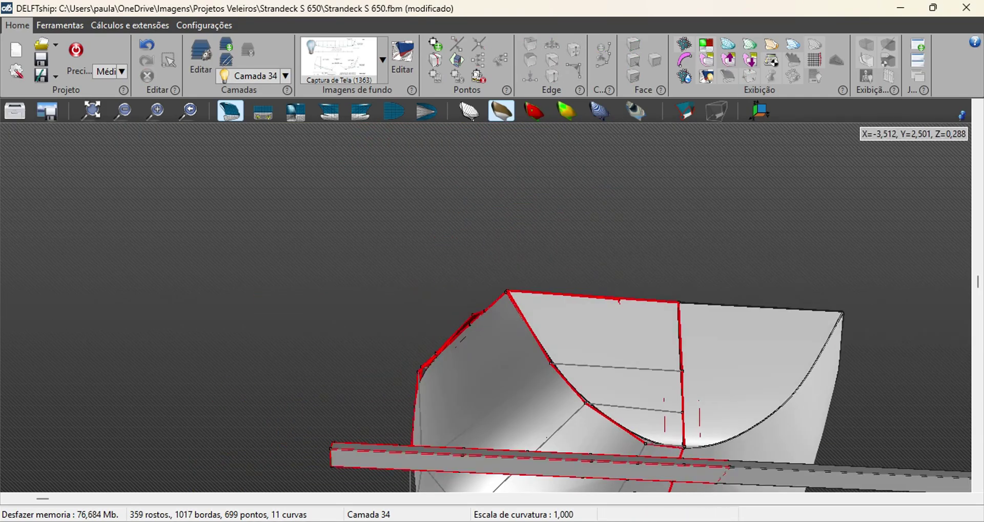
- Split further long edges of the bar and connect the new points with cross edges
ctrl+click(460, 372)
click(531, 77)
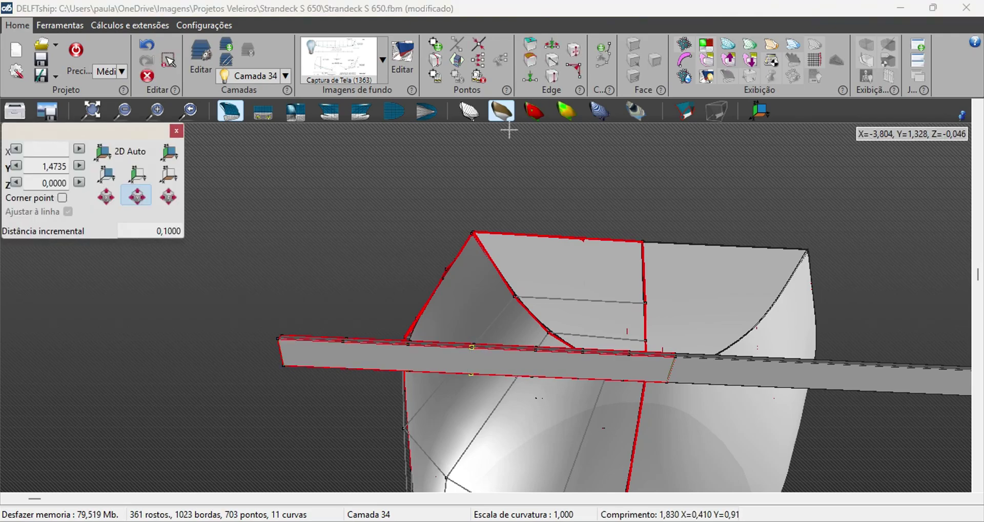
click(552, 76)
key(Escape)
- Collapse the stray control point on the bar's top face
middle_drag(395, 287, 451, 199)
click(507, 435)
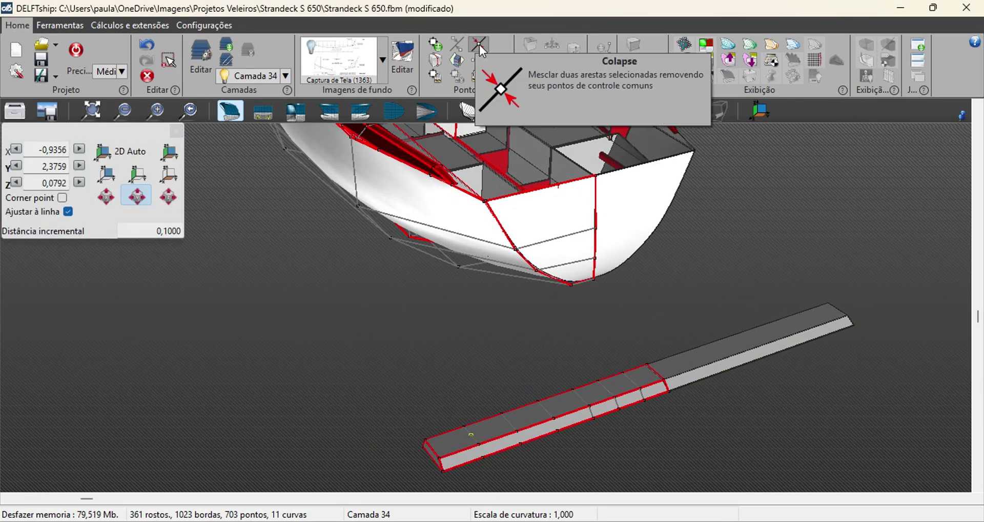
click(458, 44)
- Select the opposing points along the bar's long edges and insert cross edges between them
middle_drag(512, 287, 667, 425)
scroll(387, 167, up, 4)
click(751, 432)
ctrl+click(755, 455)
scroll(755, 455, up, 1)
middle_drag(615, 354, 518, 261)
ctrl+click(504, 250)
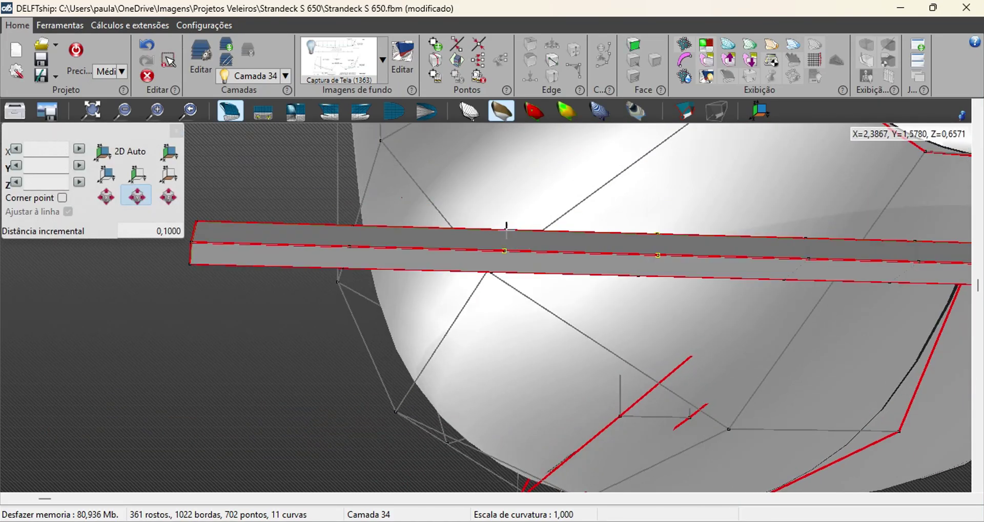
click(553, 62)
click(552, 77)
- Insert three cross edges between the opposing points on the bar's forward side
middle_drag(256, 297, 433, 323)
click(432, 322)
right_drag(768, 369, 338, 303)
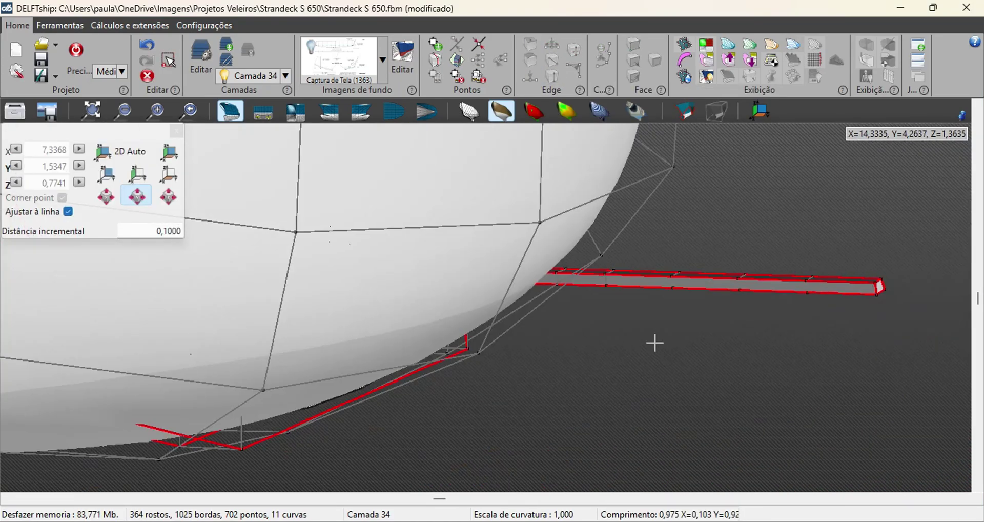
scroll(655, 343, up, 3)
ctrl+click(483, 268)
ctrl+click(727, 275)
ctrl+click(729, 296)
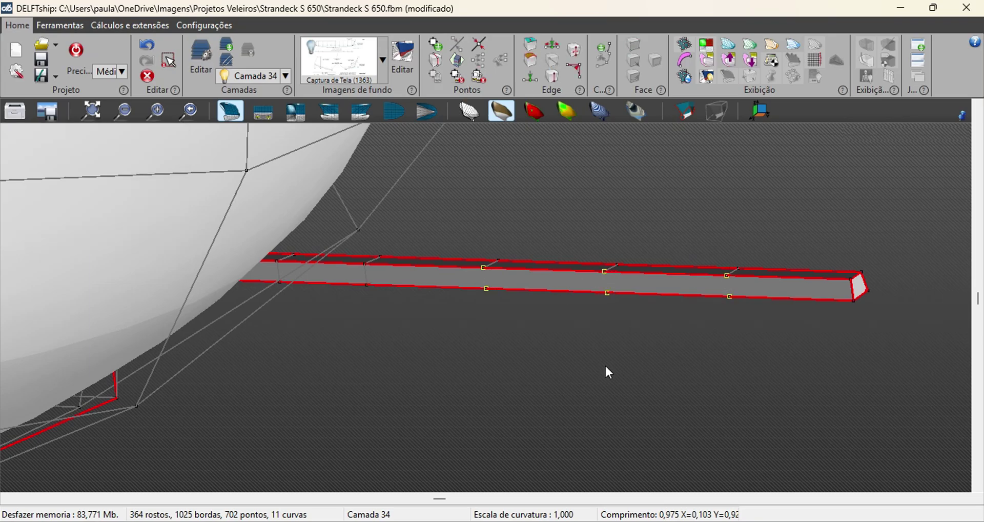
ctrl+click(549, 279)
ctrl+click(666, 284)
click(552, 76)
- Raise the bar's outer points along the Z axis and select its outermost segments
mouse_move(359, 308)
middle_down()
mouse_move(594, 297)
mouse_move(709, 266)
middle_up()
scroll(594, 297, down, 4)
mouse_move(159, 371)
mouse_down()
mouse_move(573, 494)
mouse_move(446, 477)
mouse_up()
click(167, 196)
drag(190, 415, 189, 374)
drag(167, 344, 397, 423)
scroll(139, 346, up, 6)
scroll(328, 399, down, 4)
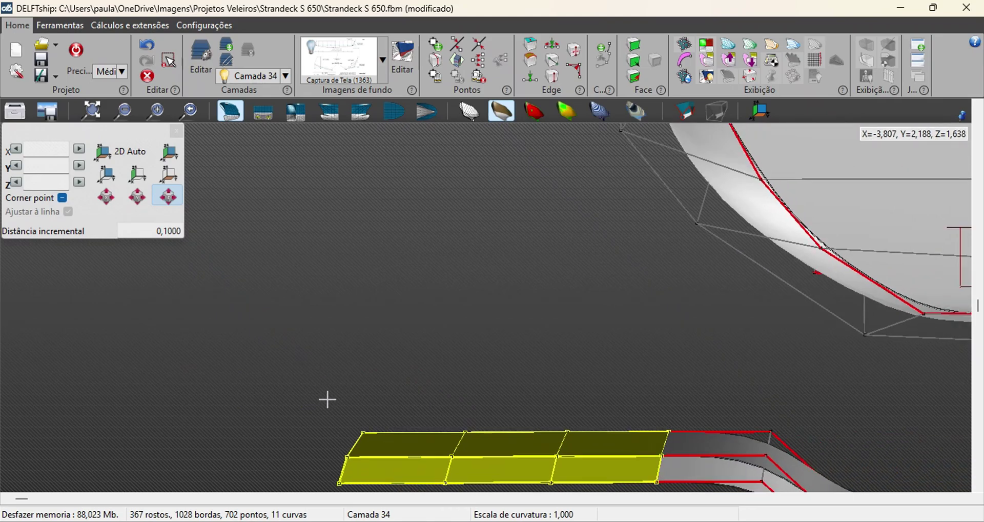
- Raise the successive outer segments along the Z axis so the bar curves up like the transom's outline
scroll(327, 399, up, 4)
middle_drag(270, 392, 308, 367)
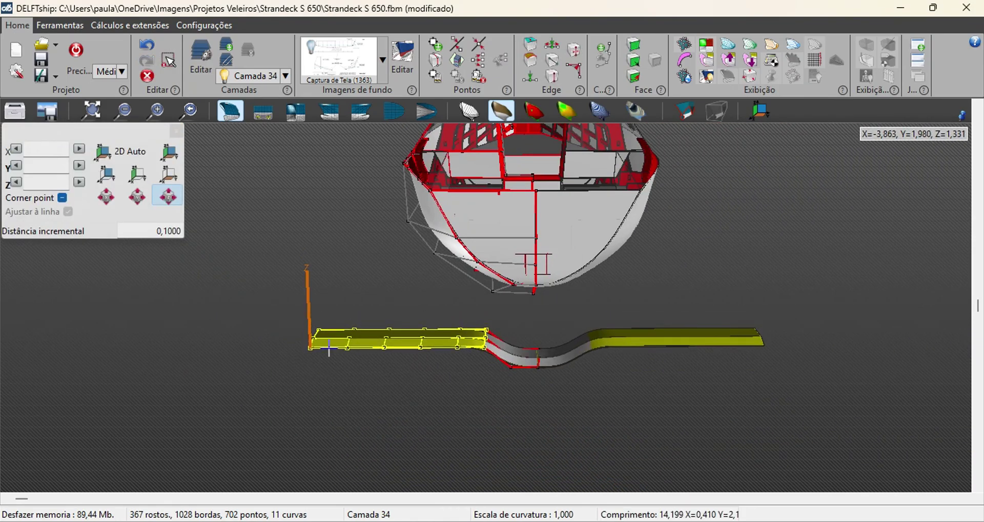
ctrl+click(459, 340)
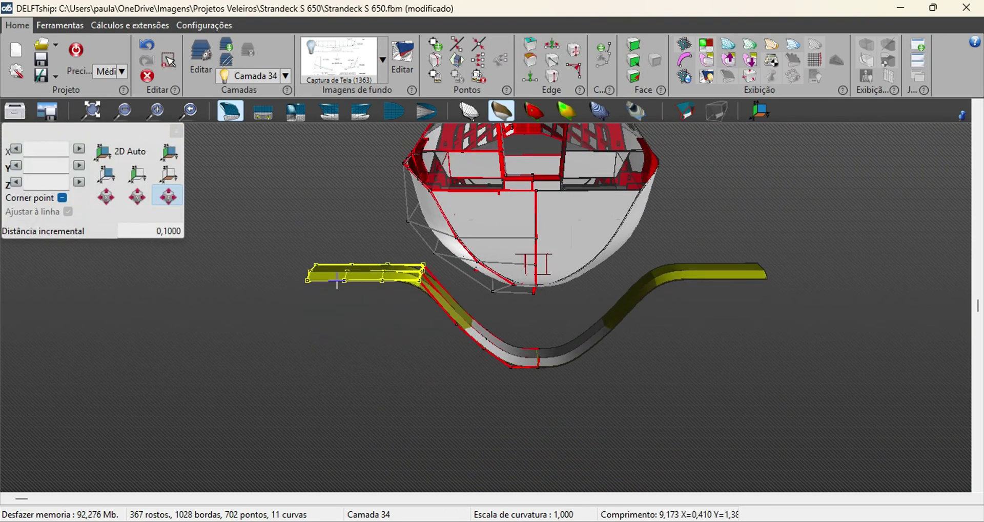
middle_drag(327, 238, 241, 189)
drag(255, 193, 388, 310)
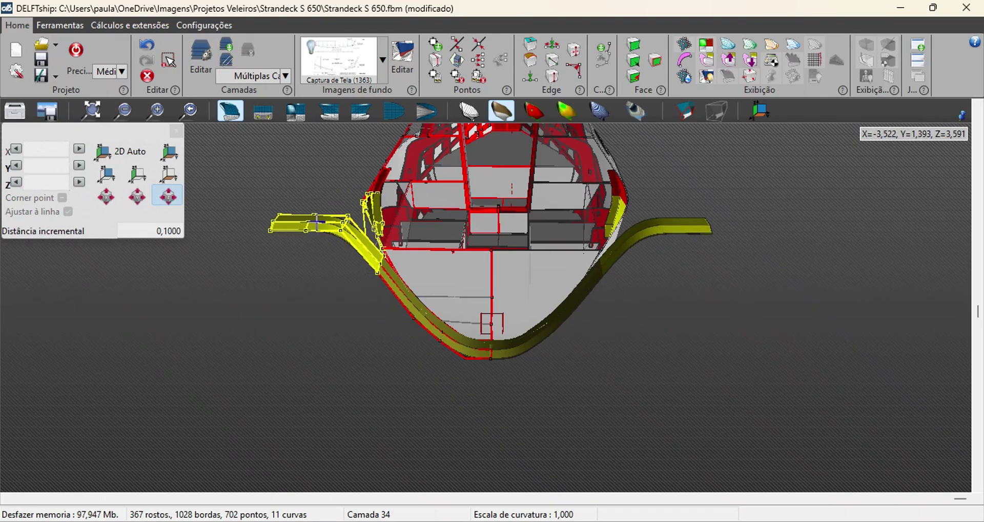
- Delete the surplus flat outer segments of the curved bar and place the remaining strip against the transom
drag(259, 186, 331, 260)
key(Delete)
key(Return)
middle_drag(612, 377, 83, 189)
middle_drag(647, 287, 779, 326)
key(Escape)
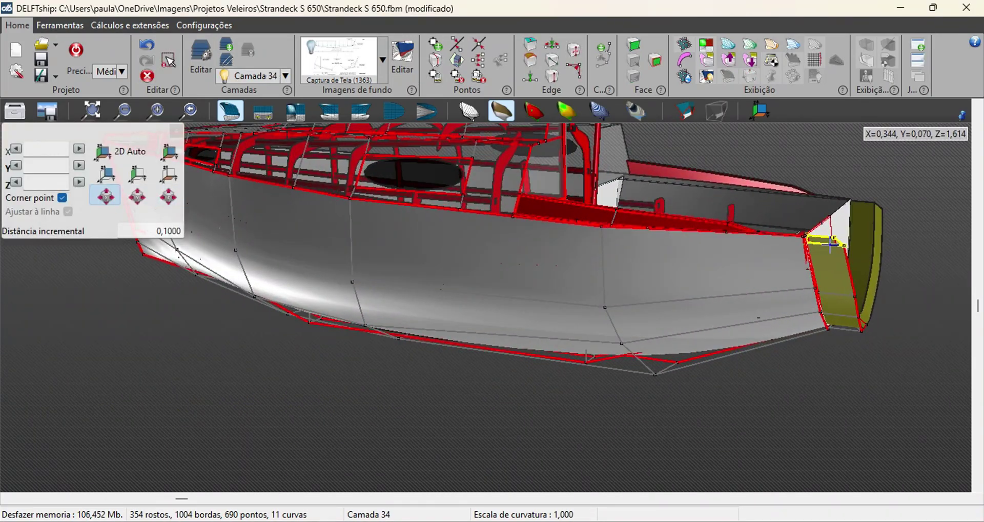
- Align the strip's upper end points with the transom's top corner at Y 1,4040 and Z 1,9533
middle_drag(842, 419, 213, 403)
click(797, 299)
key(Return)
scroll(364, 382, up, 5)
click(246, 346)
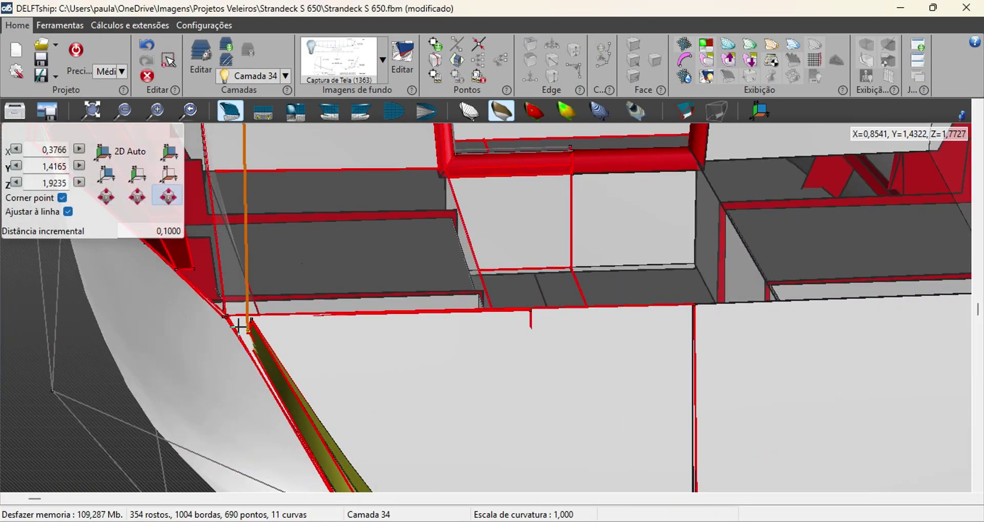
click(258, 368)
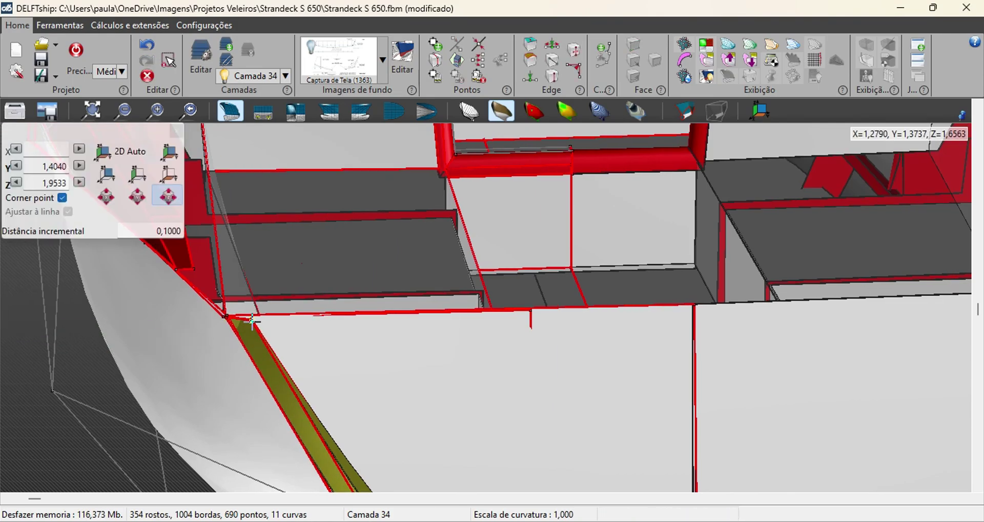
- Shift the strip's aft edge points along the X axis so it tapers toward the transom's top corner
scroll(252, 321, down, 3)
middle_drag(252, 322, 132, 358)
middle_drag(153, 441, 706, 275)
click(683, 296)
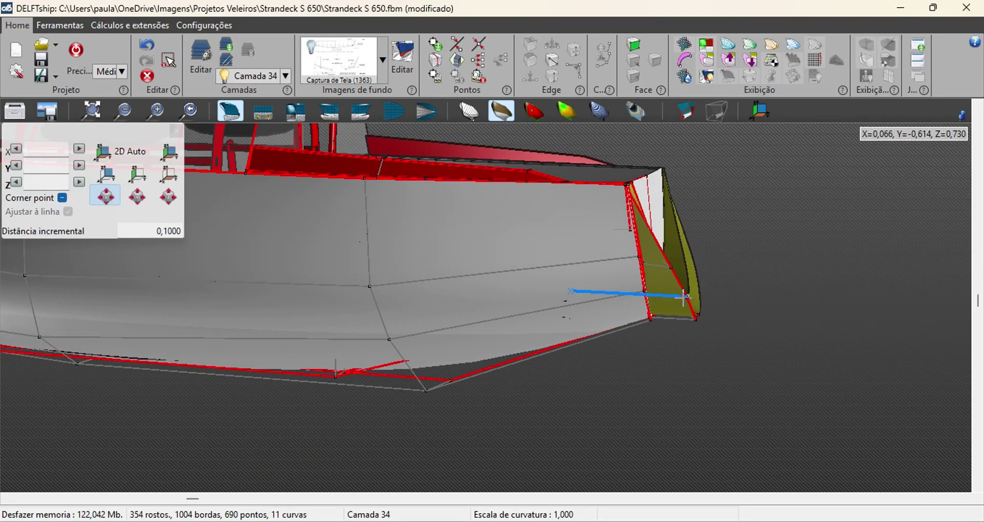
drag(672, 269, 667, 269)
- Adjust the strip's bottom centre points along the Z axis
middle_drag(769, 349, 492, 389)
key(Escape)
click(483, 362)
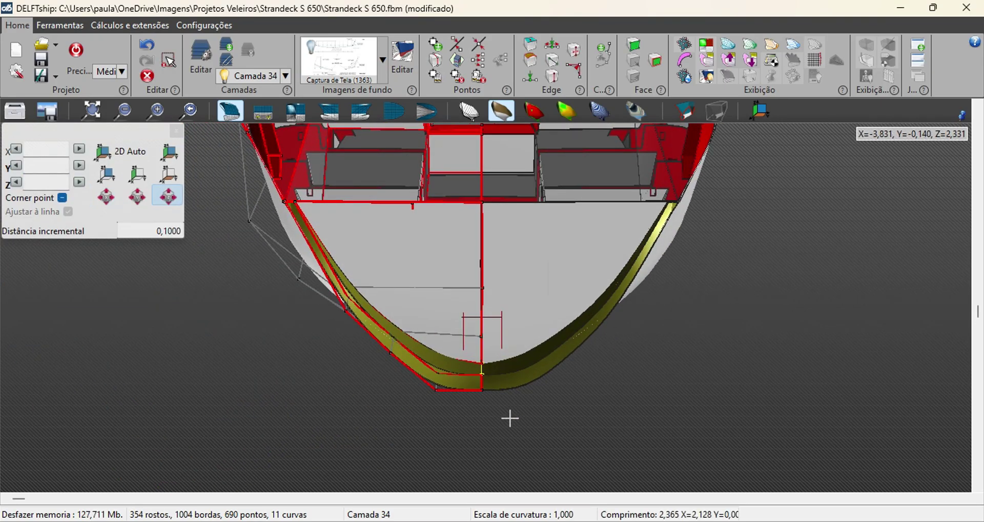
- Shift the strip's lower side points along the Y axis to follow the transom's curve
middle_drag(328, 338, 451, 297)
click(137, 196)
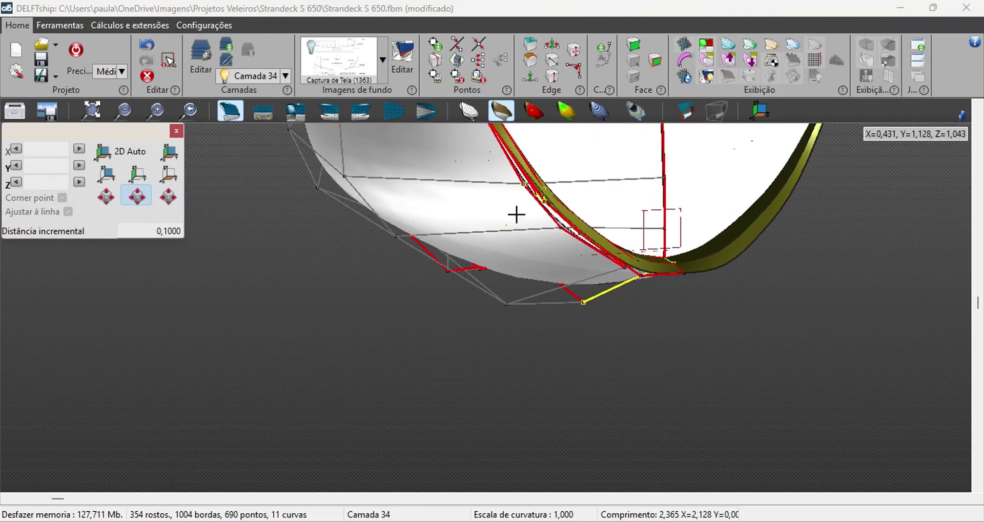
click(540, 203)
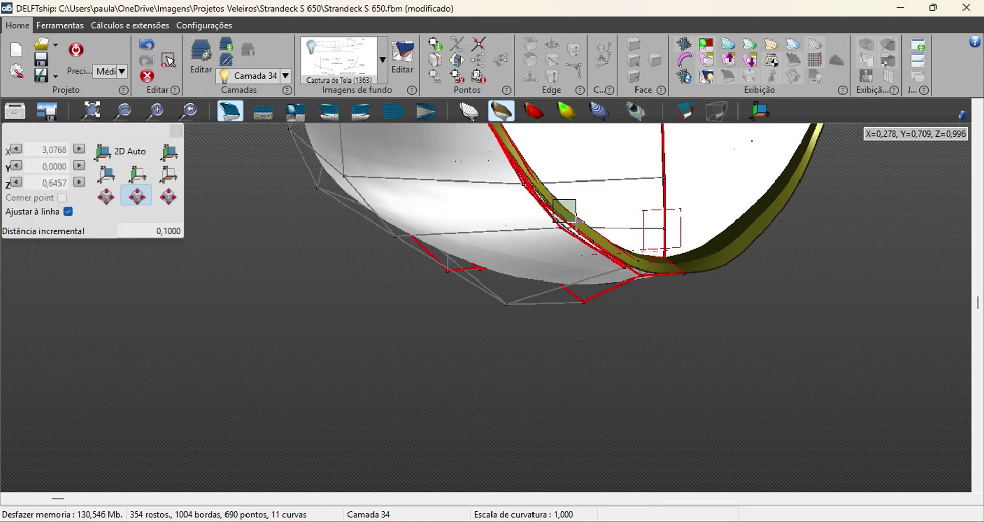
drag(576, 223, 601, 261)
middle_drag(512, 318, 587, 314)
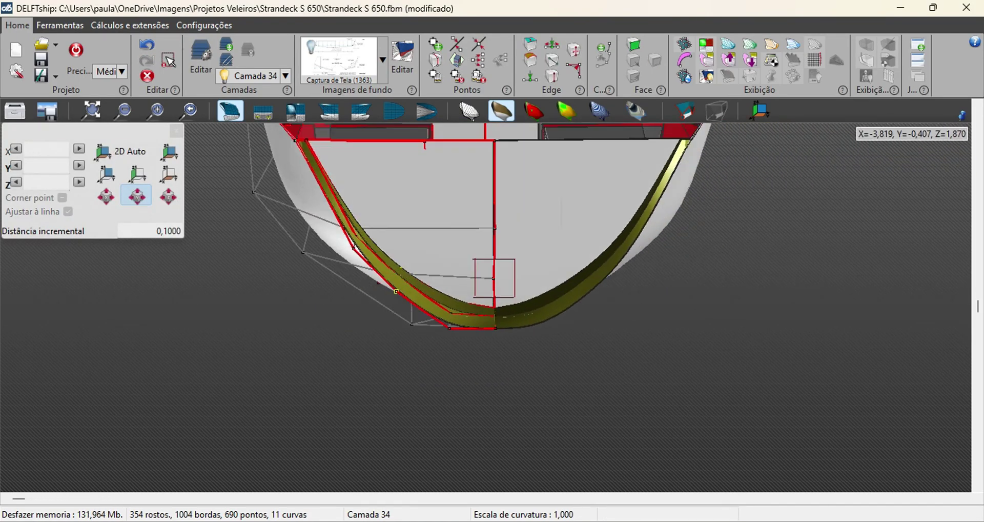
key(Escape)
- Move the strip's aft bottom centre point along the X axis to -0,0585 and adjust the neighbouring aft point
middle_drag(512, 317, 729, 430)
right_drag(729, 431, 474, 420)
click(737, 327)
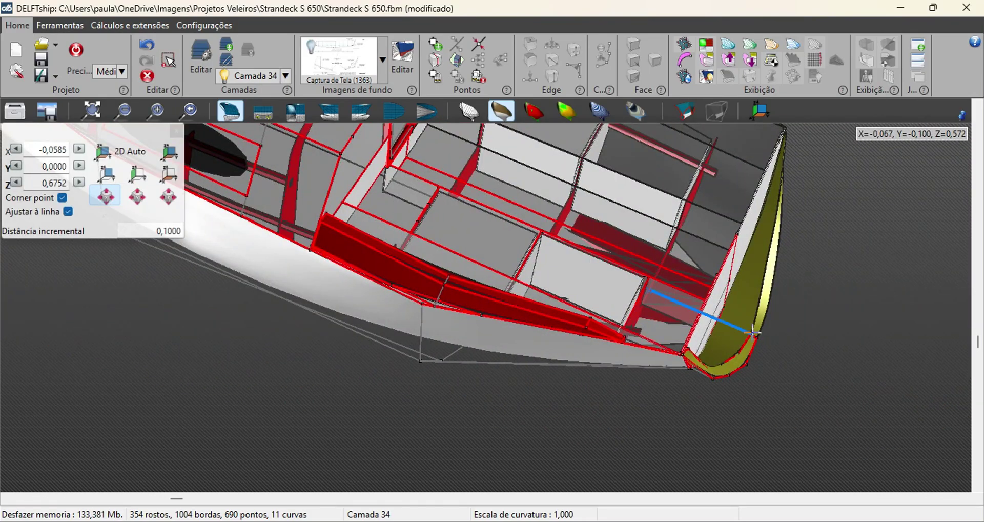
key(Escape)
drag(737, 352, 747, 355)
key(Escape)
- Move the aft side point of the strip along the X axis to 0,0115 and adjust the next point
middle_drag(635, 277, 859, 235)
right_drag(461, 359, 692, 307)
drag(232, 345, 222, 355)
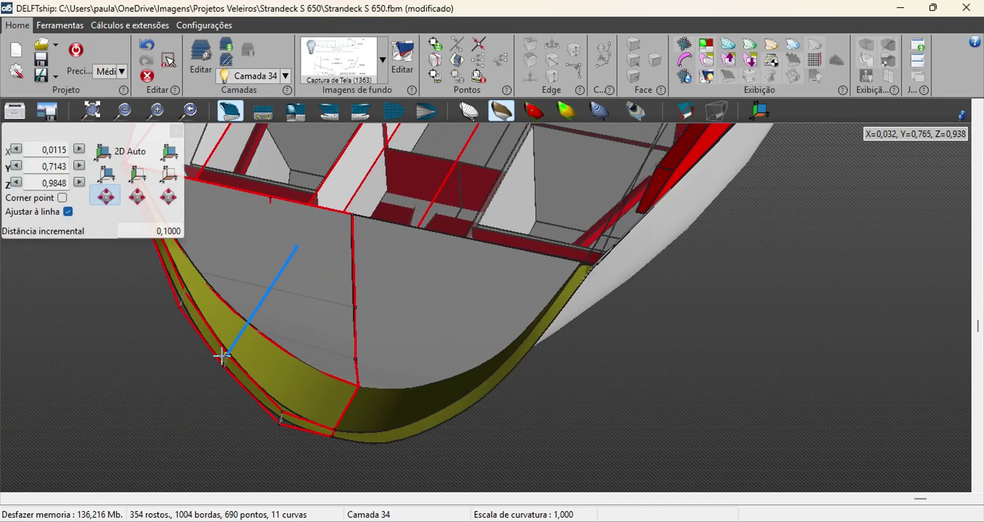
key(Escape)
right_drag(197, 382, 276, 420)
drag(271, 324, 259, 334)
- Adjust the strip's upper aft side points along the X axis
middle_drag(461, 195, 333, 231)
right_drag(333, 230, 577, 262)
key(Escape)
drag(261, 261, 281, 281)
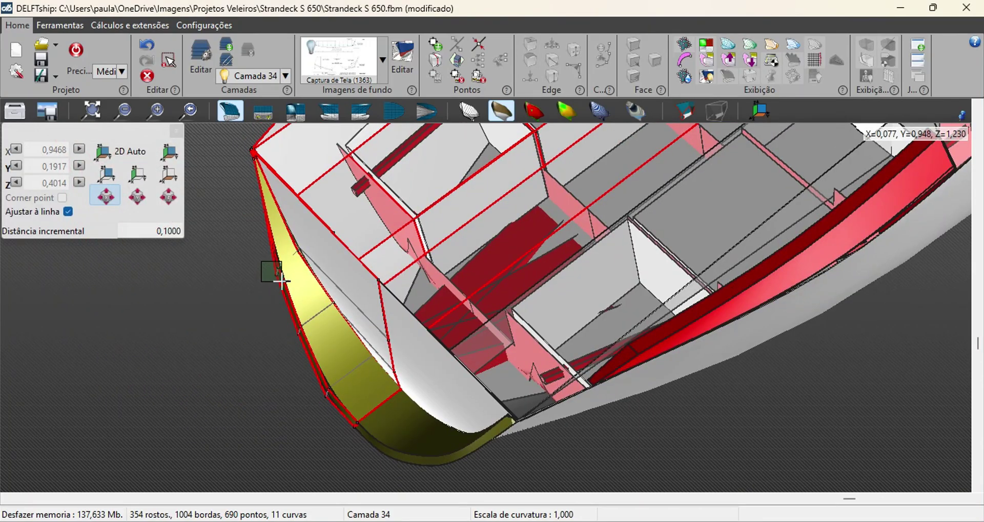
key(Escape)
- Toggle the corner-point setting of the points on the strip's aft side edge
middle_drag(461, 359, 462, 333)
drag(297, 348, 314, 369)
click(62, 197)
key(Escape)
- Adjust the control point at the strip's aft bottom centre where both halves meet
middle_drag(359, 281, 275, 209)
right_drag(275, 209, 454, 344)
middle_drag(455, 345, 681, 327)
scroll(681, 327, up, 3)
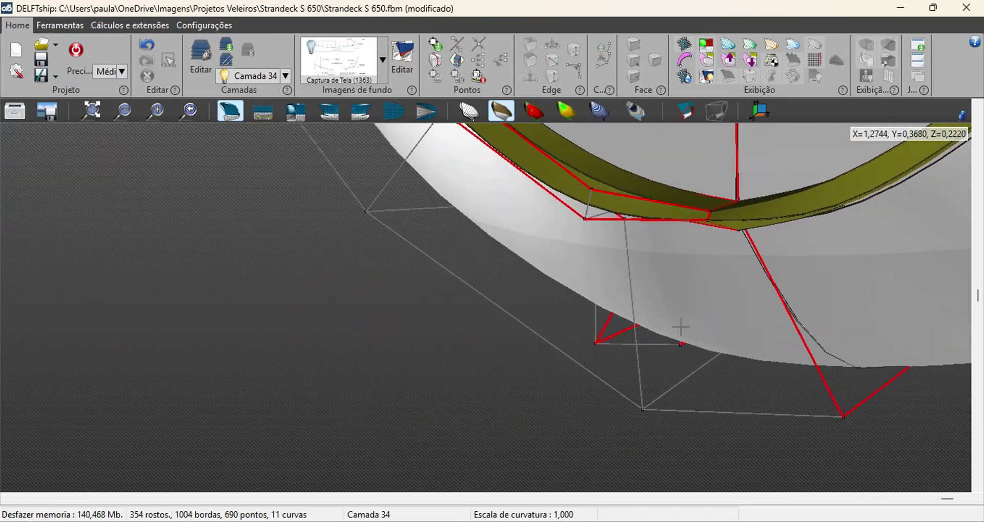
click(710, 205)
key(Escape)
- Change the colour of layer Camada 34 to white in the layer properties and accept the change
middle_drag(712, 225, 461, 410)
scroll(413, 324, down, 5)
click(200, 56)
scroll(253, 250, down, 10)
click(325, 380)
click(193, 183)
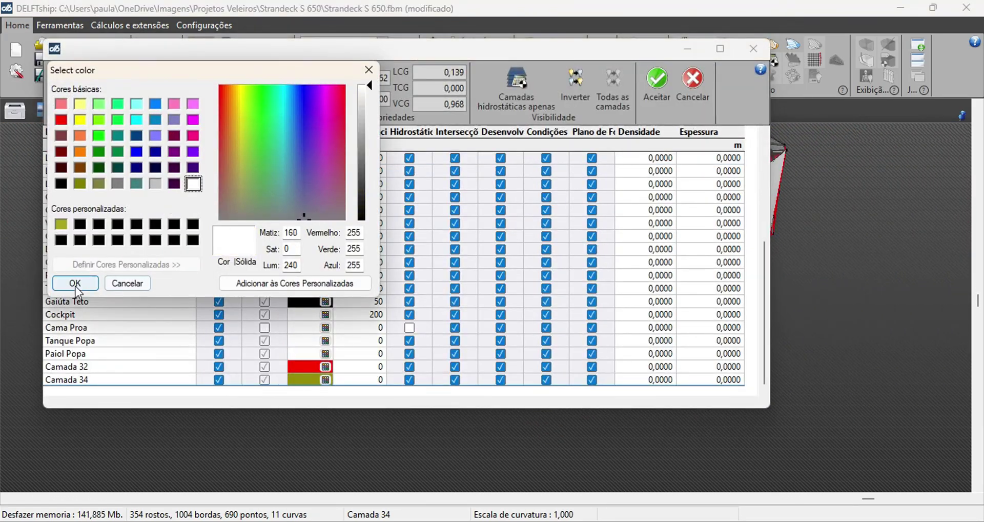
click(76, 285)
click(656, 85)
- Show the background image Captura de Tela (1382) and compare the shaded hull with it in profile view
middle_drag(359, 307, 430, 356)
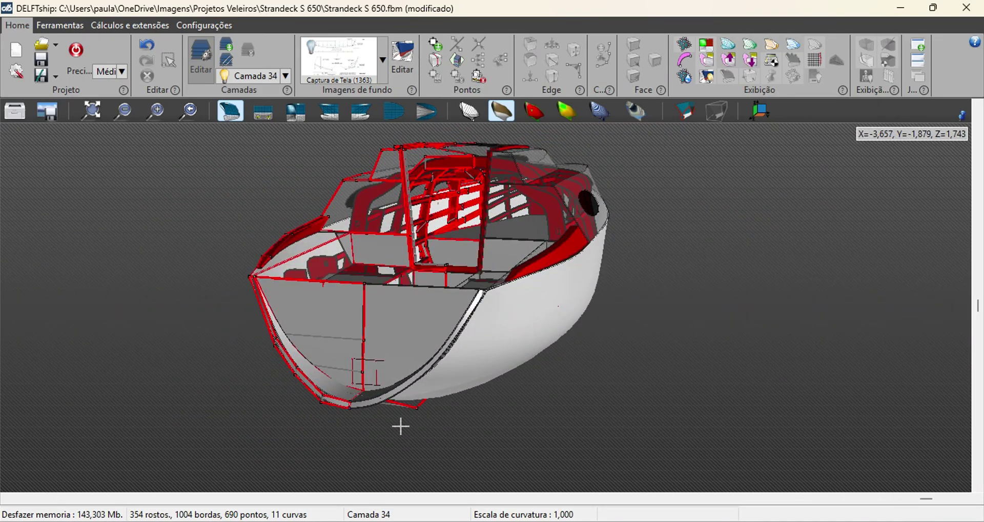
middle_drag(400, 426, 627, 406)
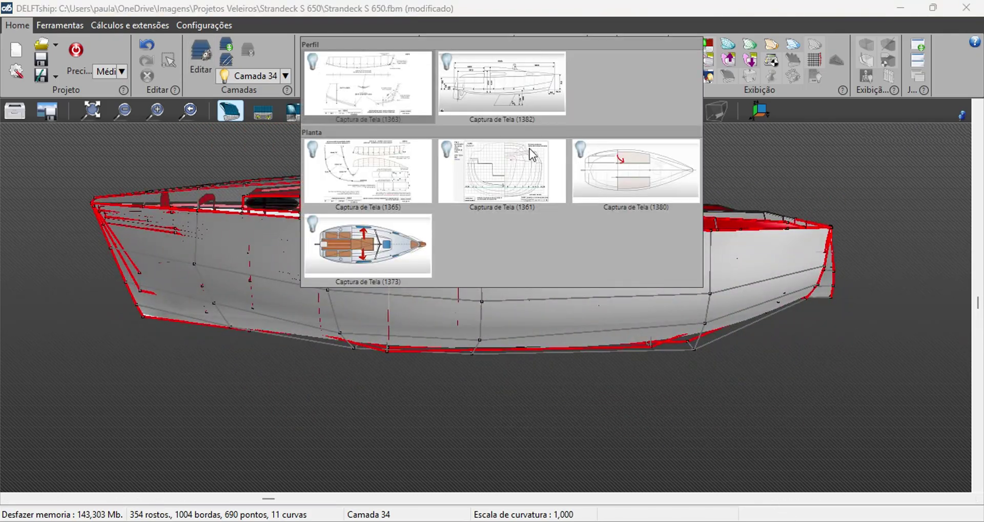
click(530, 149)
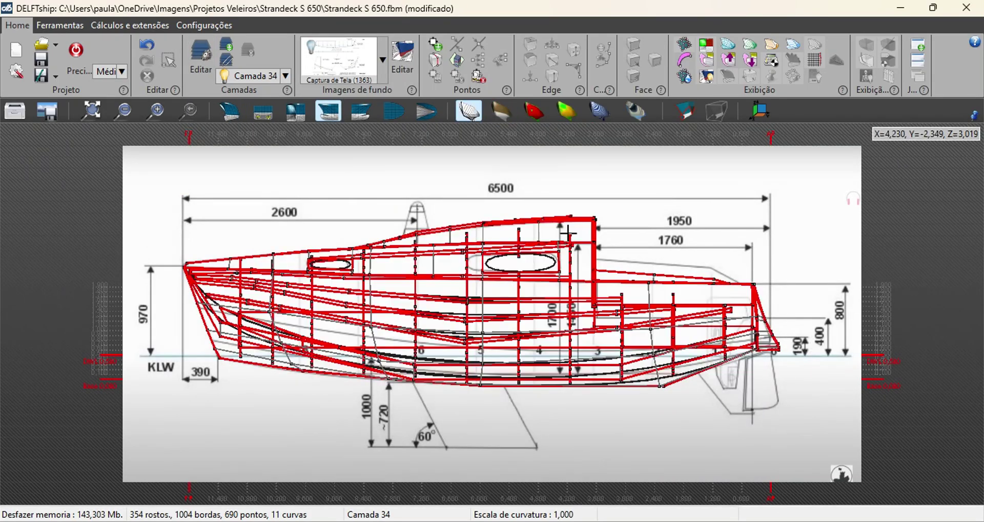
scroll(774, 343, up, 3)
click(602, 369)
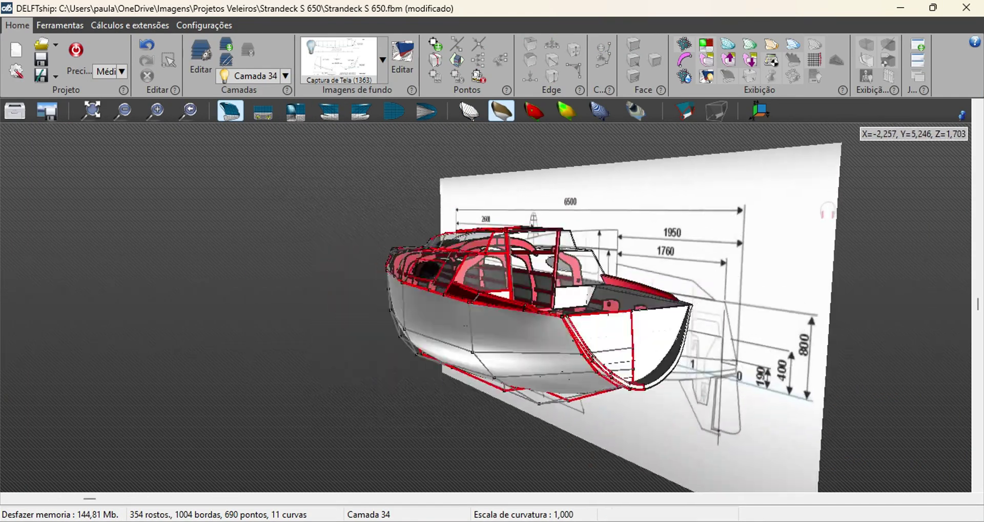
click(328, 112)
click(286, 75)
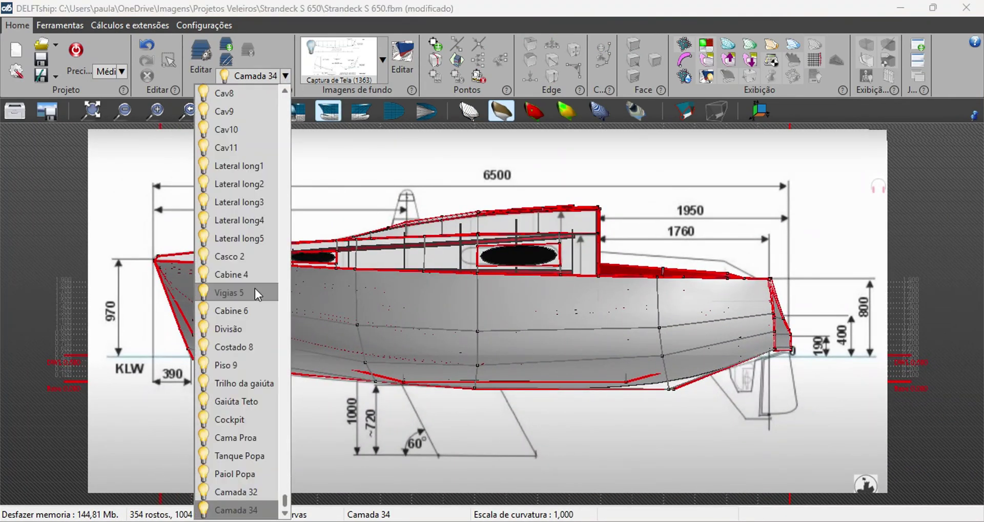
click(59, 25)
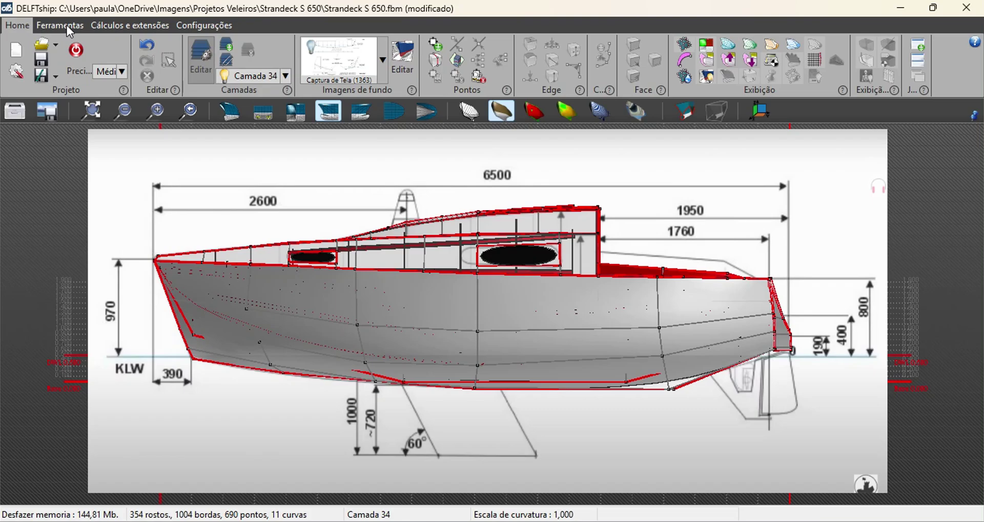
- Create a box from 0,000 to 0,300 m on all three axes and centre it across the hull's centreline below the transom
click(867, 61)
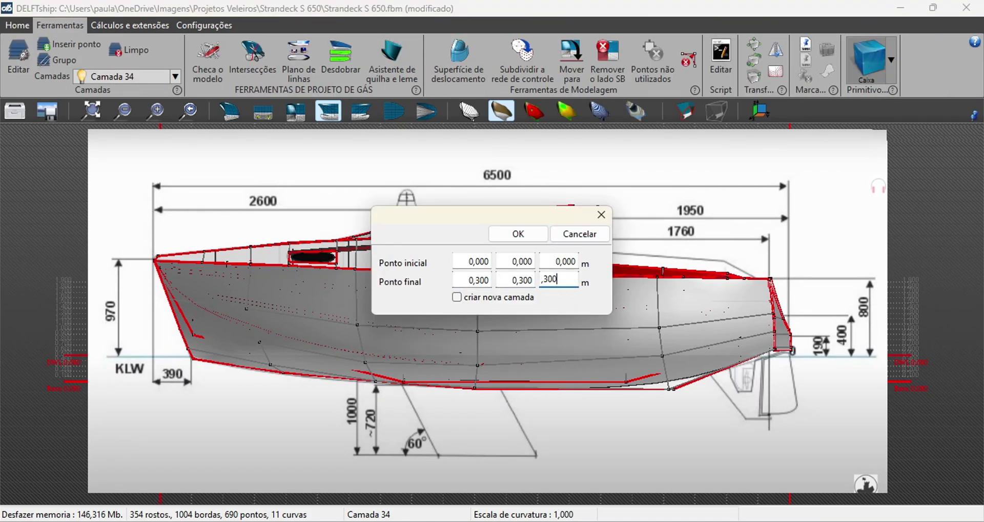
key(Return)
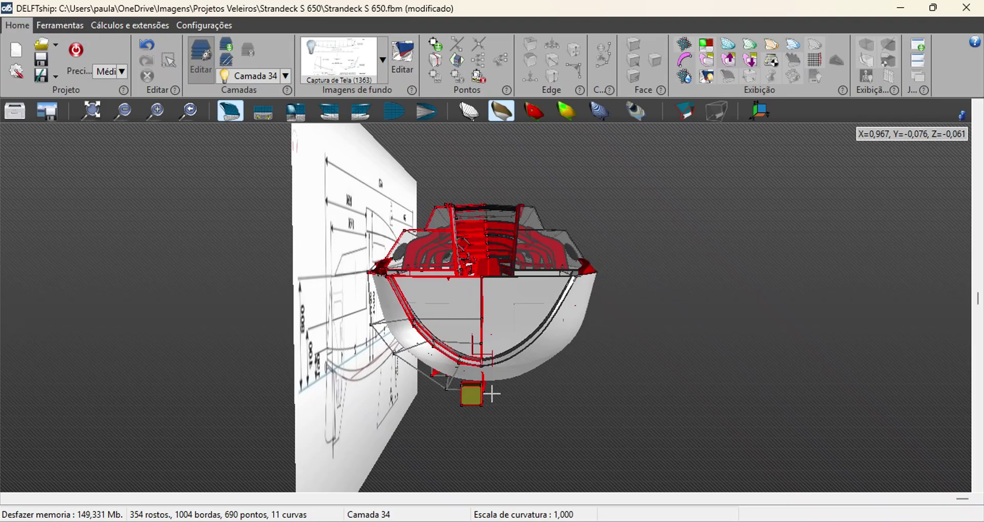
click(494, 397)
scroll(494, 397, up, 5)
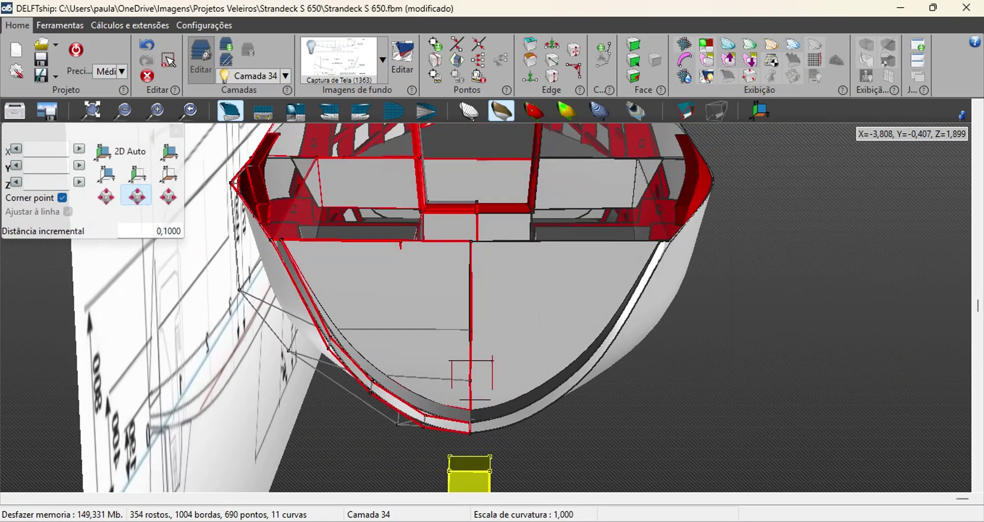
scroll(476, 429, up, 4)
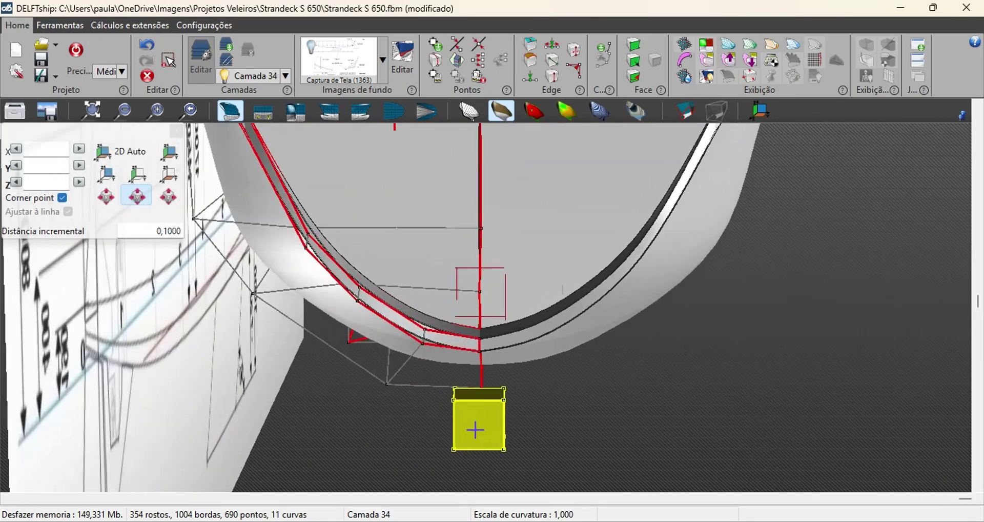
drag(478, 420, 490, 419)
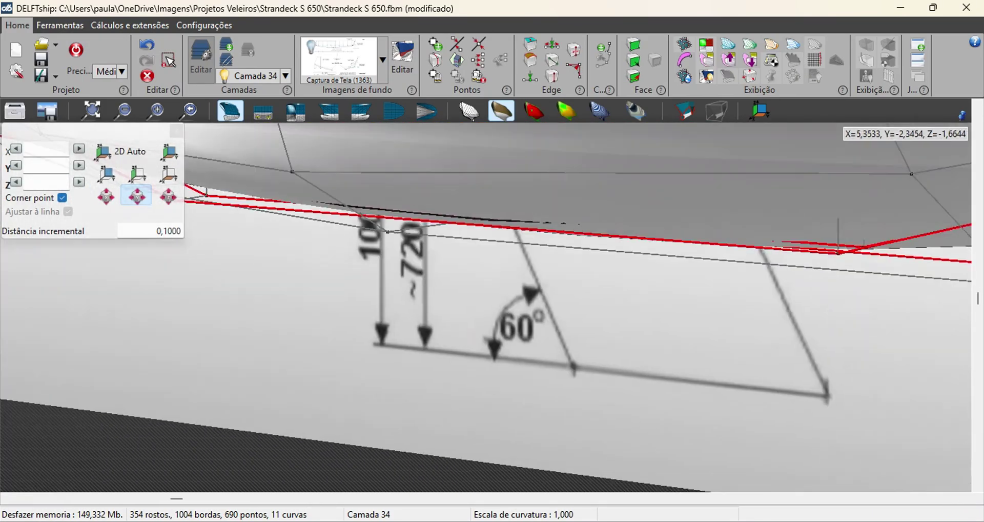
- Move the box forward beneath the hull to the keel outline on the profile drawing
scroll(751, 415, down, 6)
right_drag(769, 404, 513, 392)
drag(717, 292, 784, 288)
key(Escape)
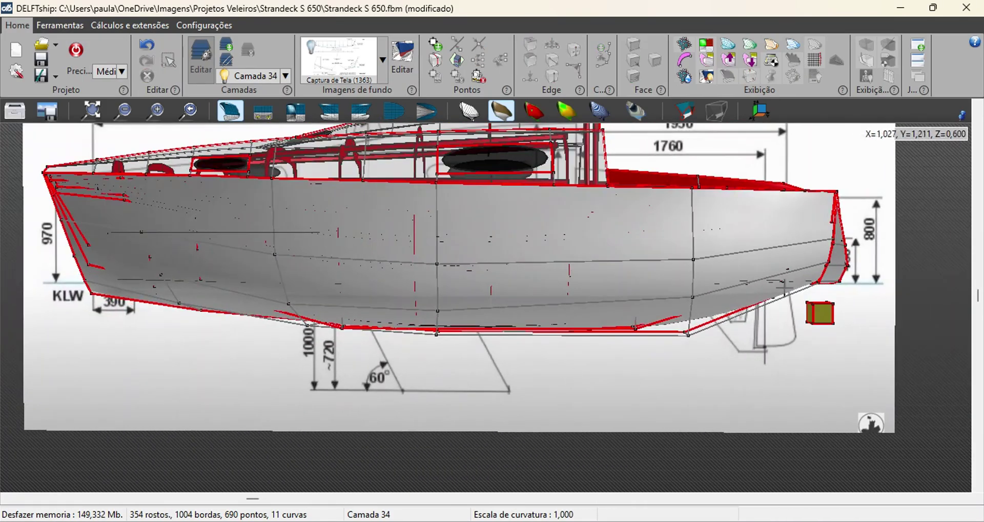
key(ctrl+z)
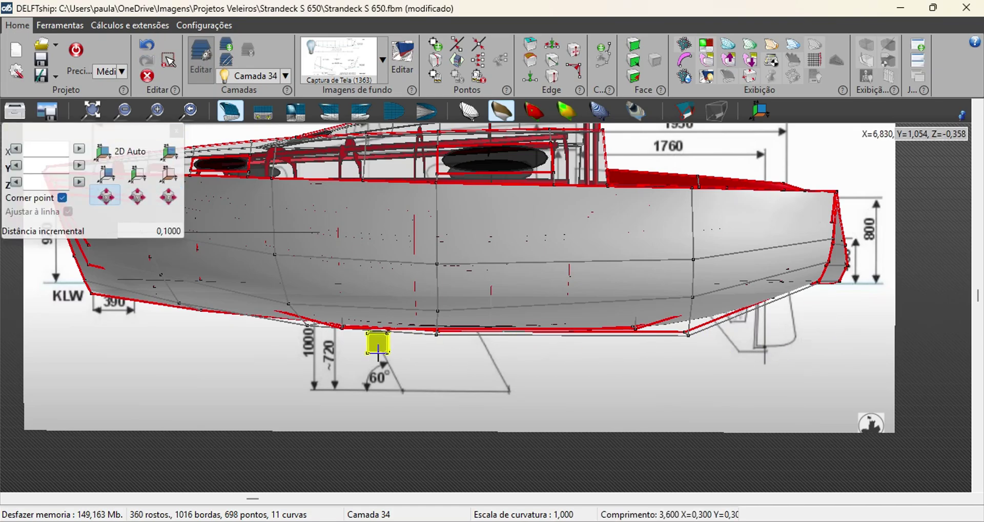
- Stretch the box's aft and forward sides to the keel's trailing and leading lines on the drawing
scroll(378, 350, up, 2)
click(376, 322)
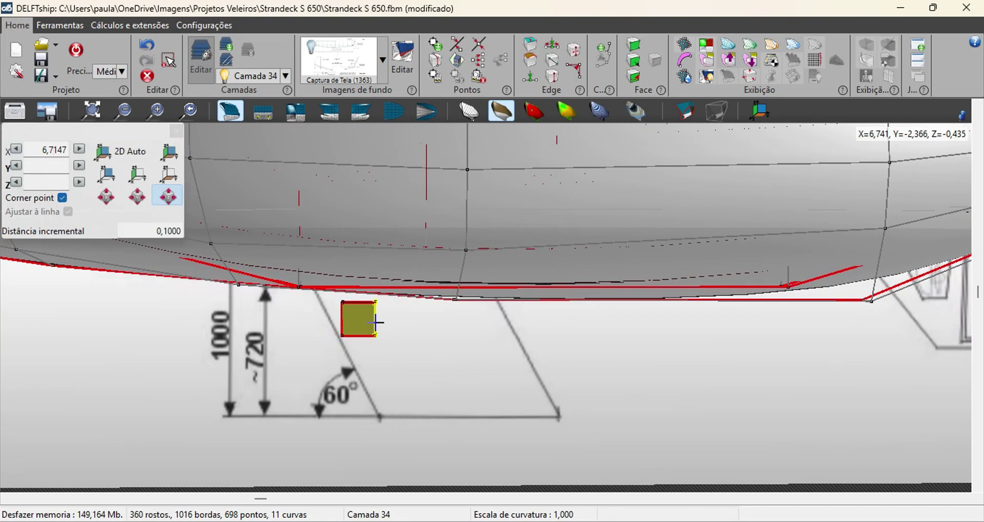
key(Escape)
drag(437, 331, 508, 343)
drag(499, 335, 515, 335)
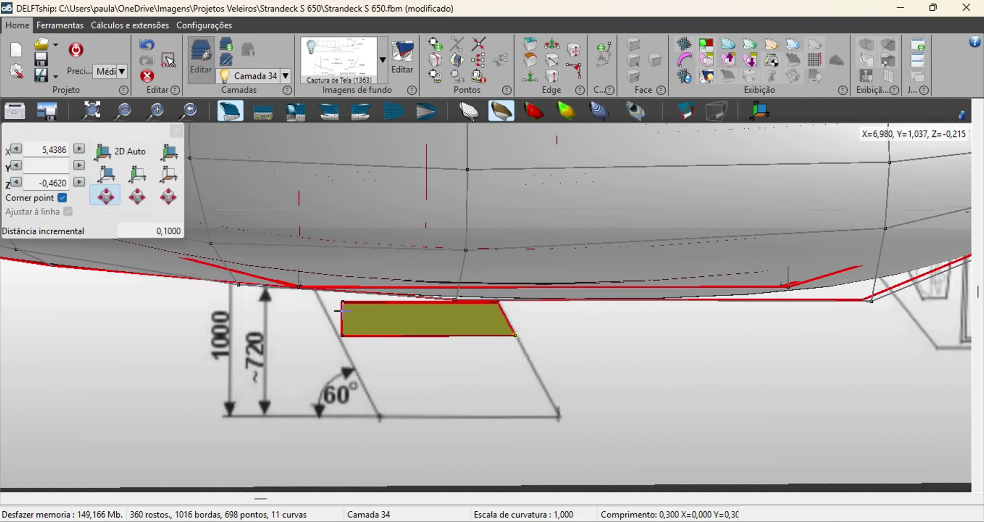
drag(330, 324, 331, 324)
key(Escape)
- Lower the keel block's bottom edge to the drawn keel base and shift it aft to follow the 60° slope
drag(309, 325, 598, 376)
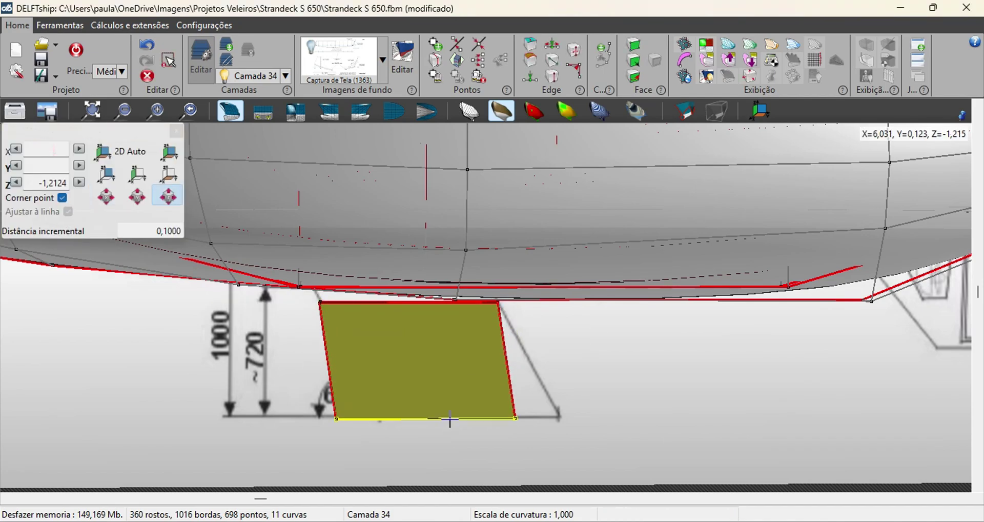
key(Escape)
drag(413, 418, 380, 418)
key(Escape)
- Select the whole keel block and lower it vertically a little below the hull bottom
drag(306, 295, 523, 328)
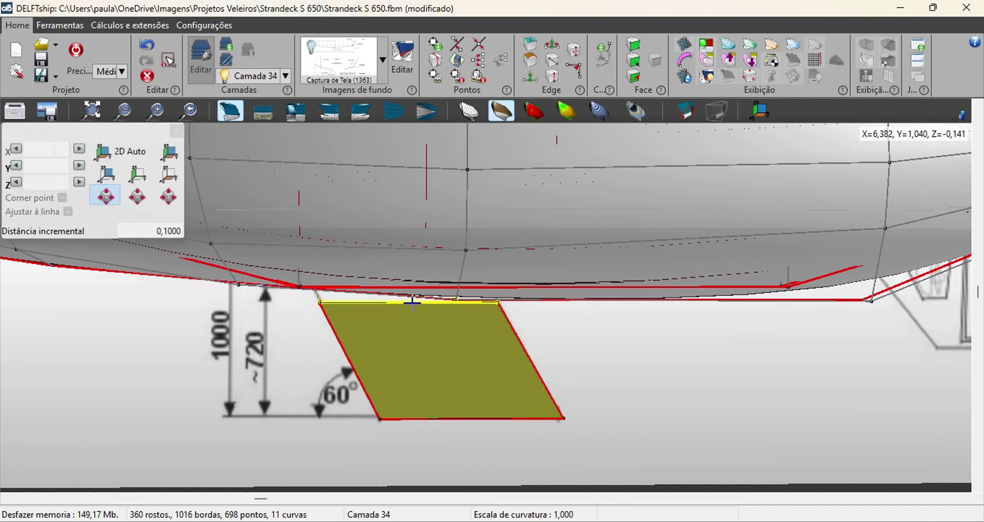
scroll(388, 325, up, 10)
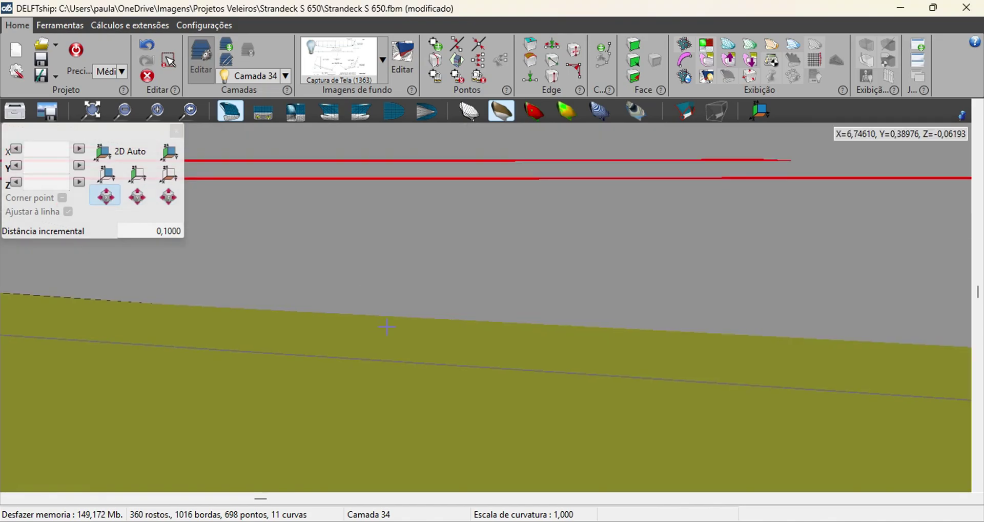
scroll(394, 335, down, 12)
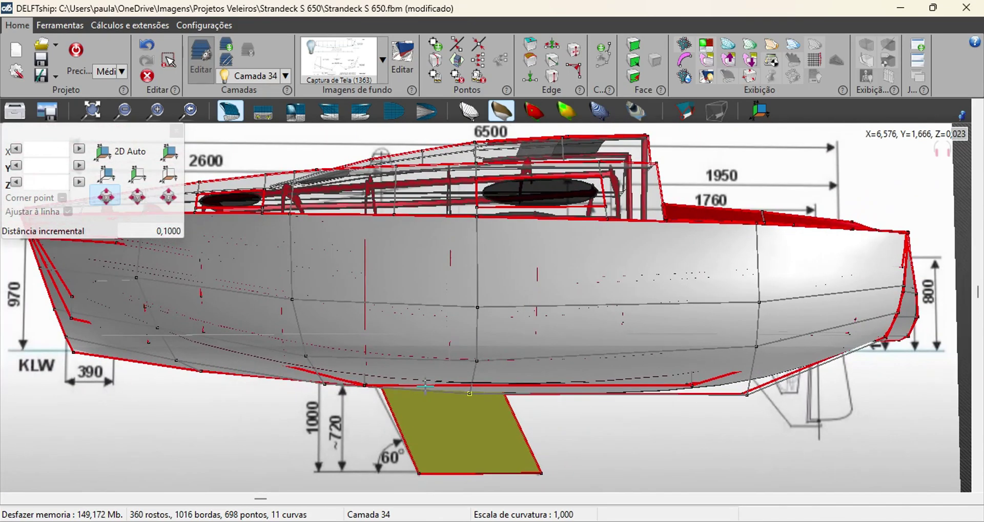
scroll(425, 385, down, 1)
click(170, 197)
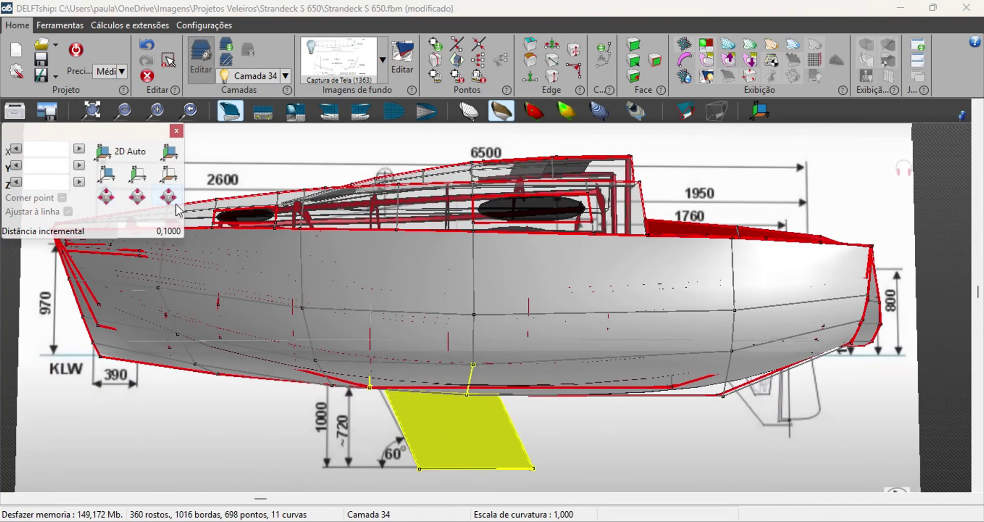
drag(470, 397, 471, 413)
key(Escape)
- Set the transparency of the keel's layer Camada 34 to 50 and accept the layer properties
scroll(577, 443, down, 2)
drag(577, 444, 518, 436)
scroll(519, 437, up, 5)
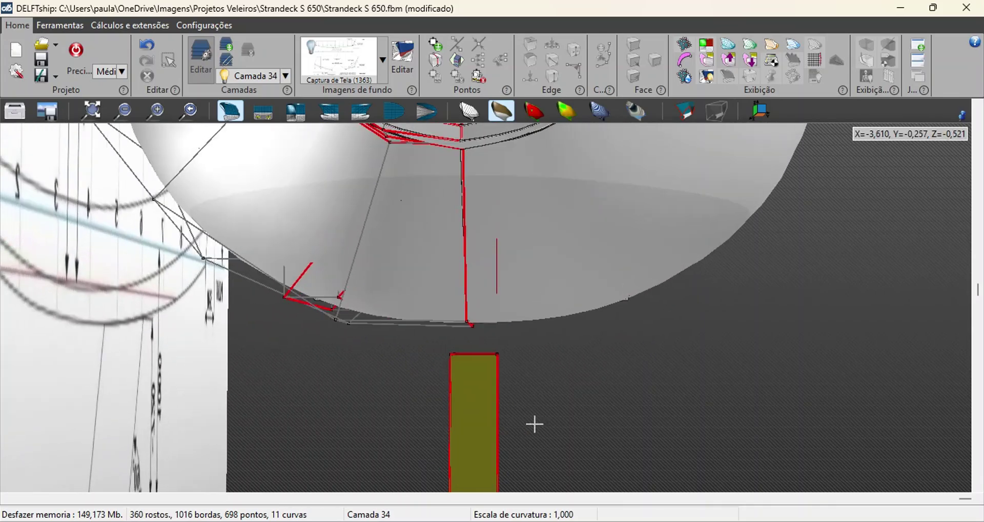
right_drag(534, 424, 549, 297)
click(201, 57)
click(369, 383)
text(50)
click(656, 80)
- Taper the keel block towards its lower end and round its front bottom corner
right_drag(539, 415, 437, 392)
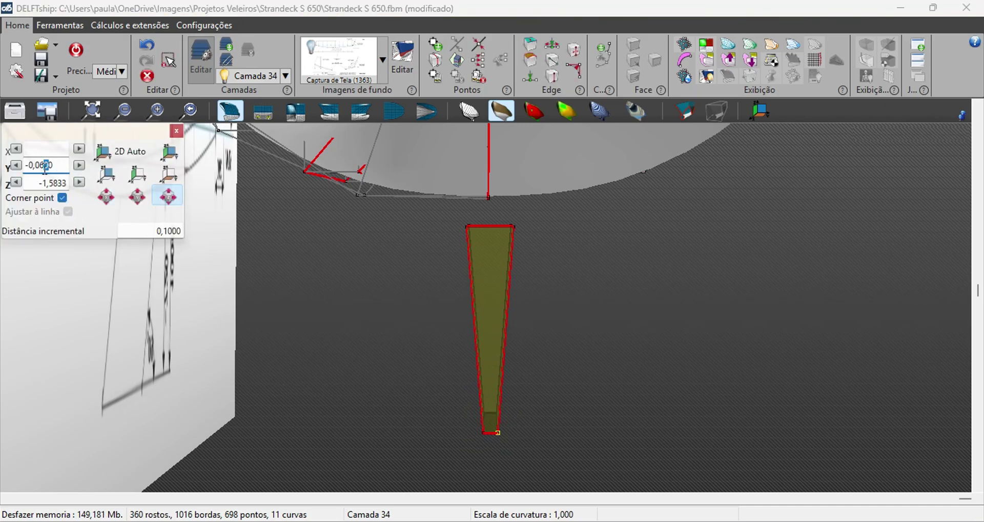
middle_drag(622, 415, 615, 384)
key(Escape)
click(467, 382)
key(Escape)
middle_drag(249, 343, 397, 338)
key(Escape)
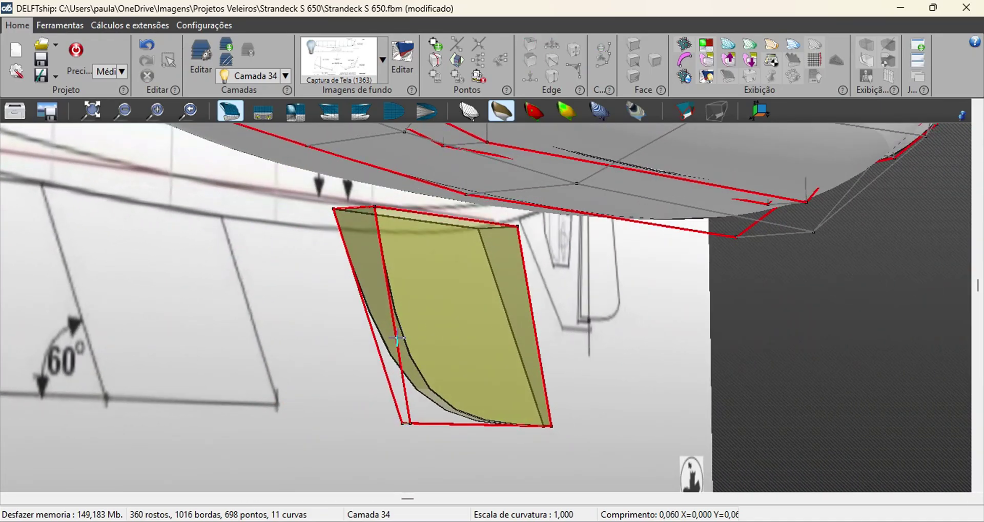
- Set the keel's layer Camada 34 to white with a transparency of 0 and accept the layer properties
drag(544, 203, 492, 249)
click(328, 111)
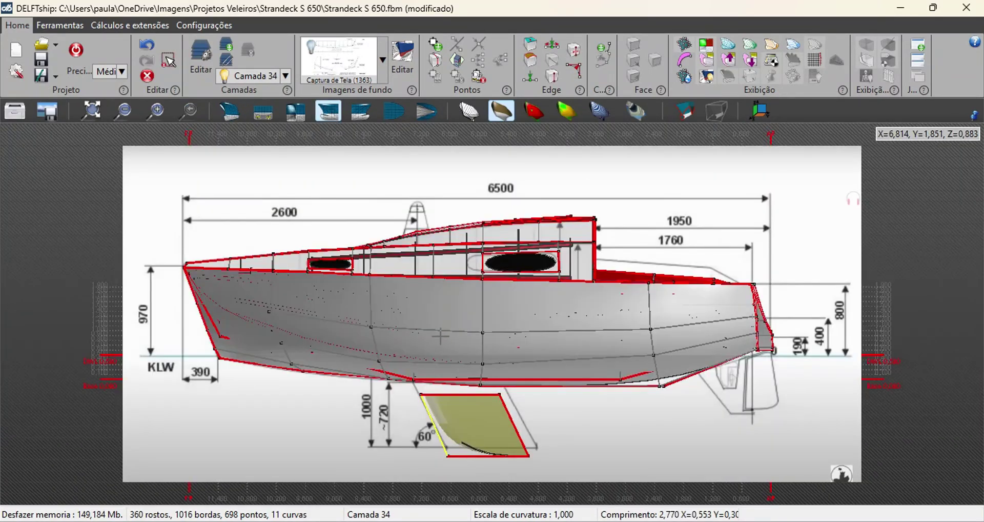
click(200, 66)
click(326, 379)
click(203, 205)
click(74, 318)
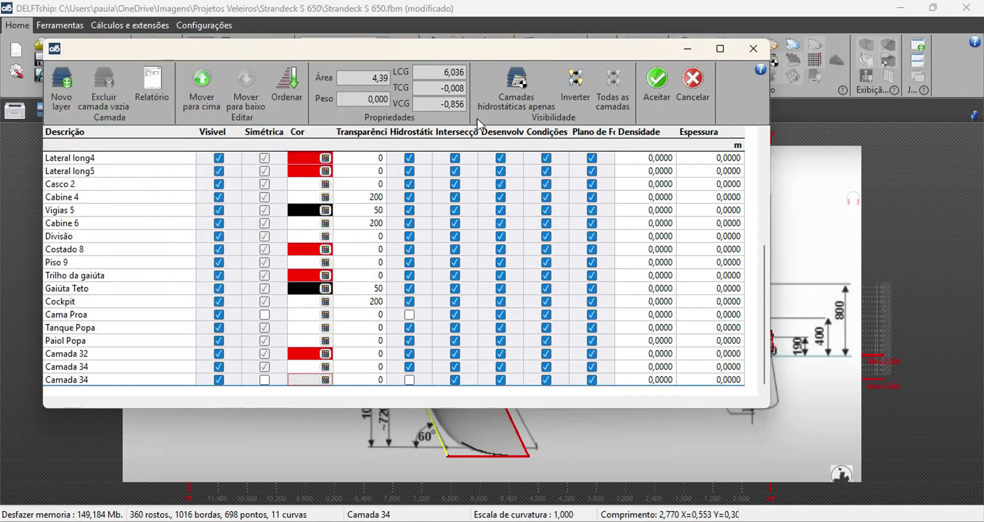
click(656, 83)
- Raise the keel to the hull bottom and adjust its edges to the keel outline on the profile drawing
drag(409, 391, 556, 472)
click(533, 451)
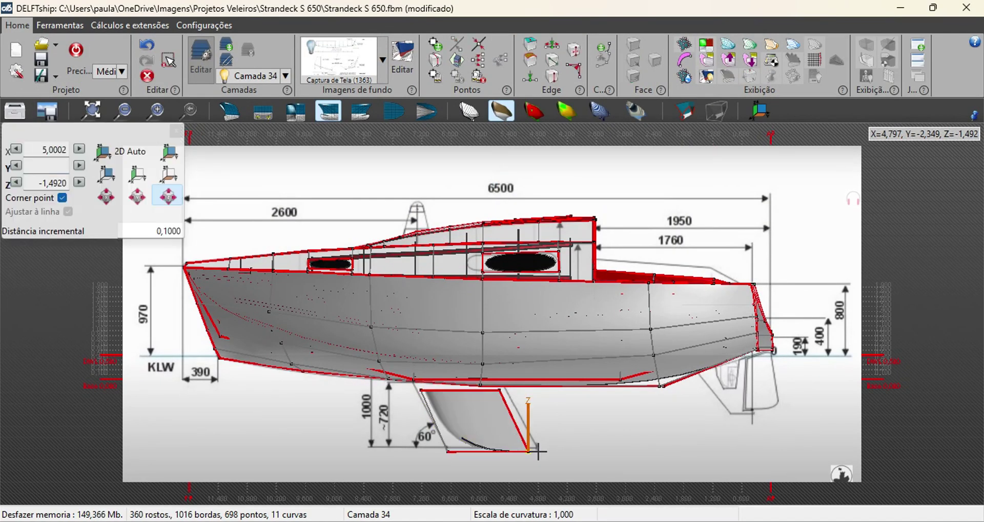
click(482, 418)
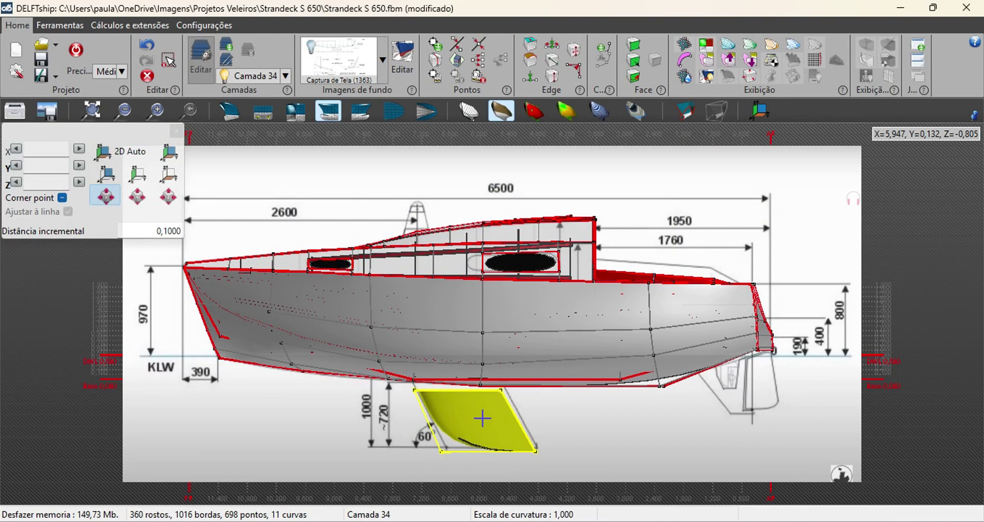
click(423, 415)
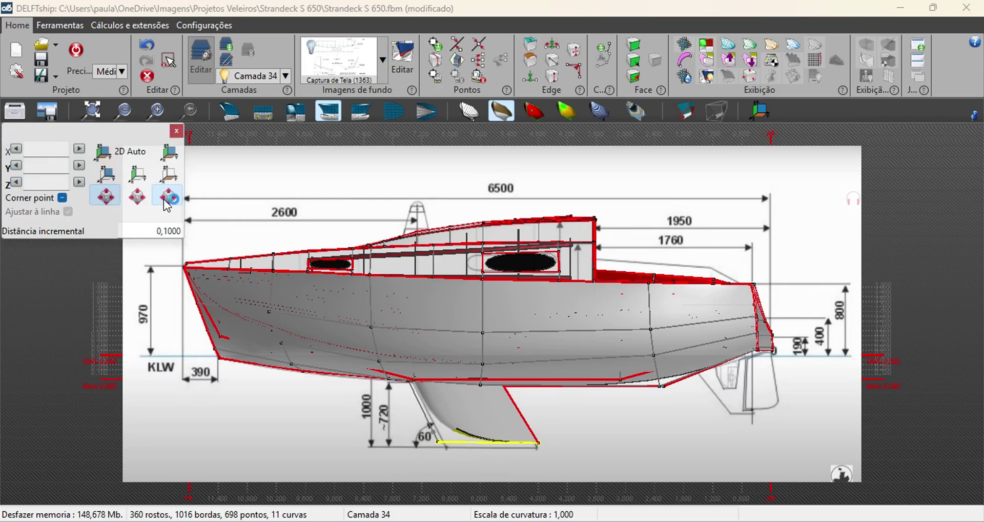
key(Escape)
- Inspect the hull and keel in perspective with the control net hidden, and restore the net
click(229, 111)
drag(533, 379, 482, 399)
click(684, 44)
drag(610, 394, 447, 118)
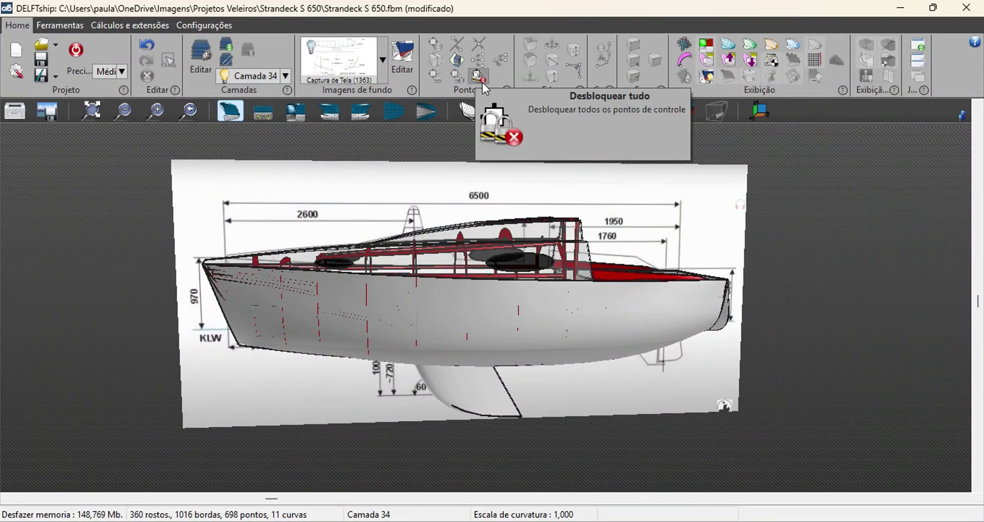
click(684, 44)
- Make the new layer Camada 35 the active layer, with the stern shown in profile view
click(329, 110)
scroll(673, 383, up, 3)
right_drag(707, 413, 528, 341)
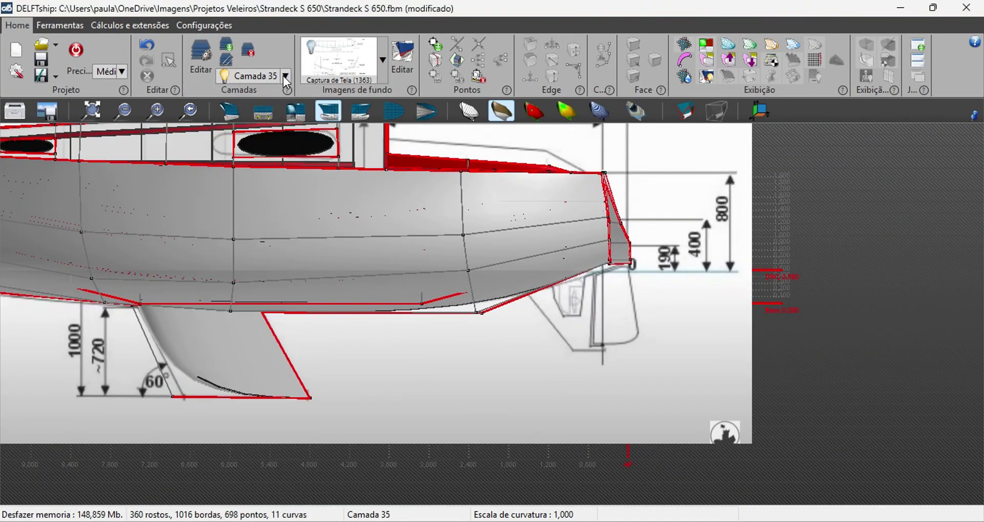
click(231, 350)
click(285, 75)
click(203, 495)
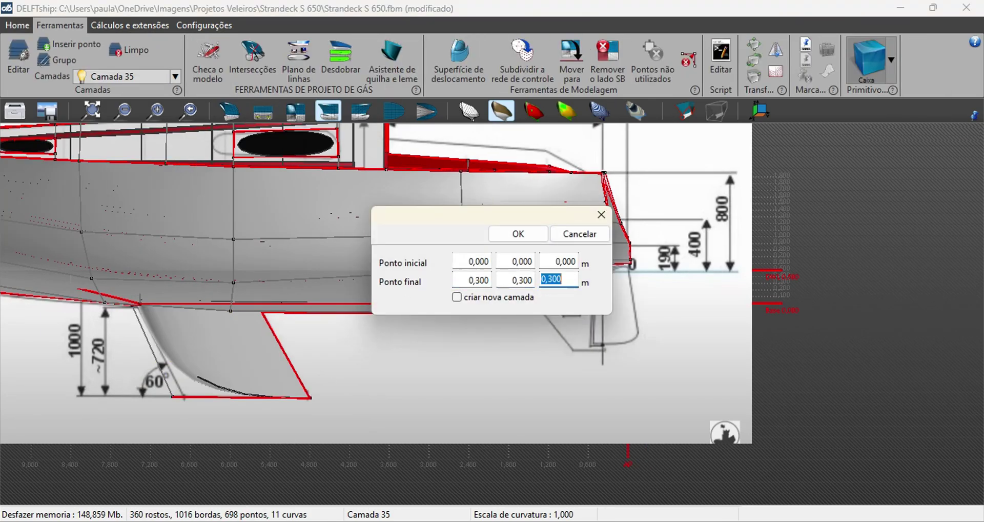
- Create a second box on Camada 35 from 0,000 to 0,300 m on all three axes
click(518, 233)
click(618, 293)
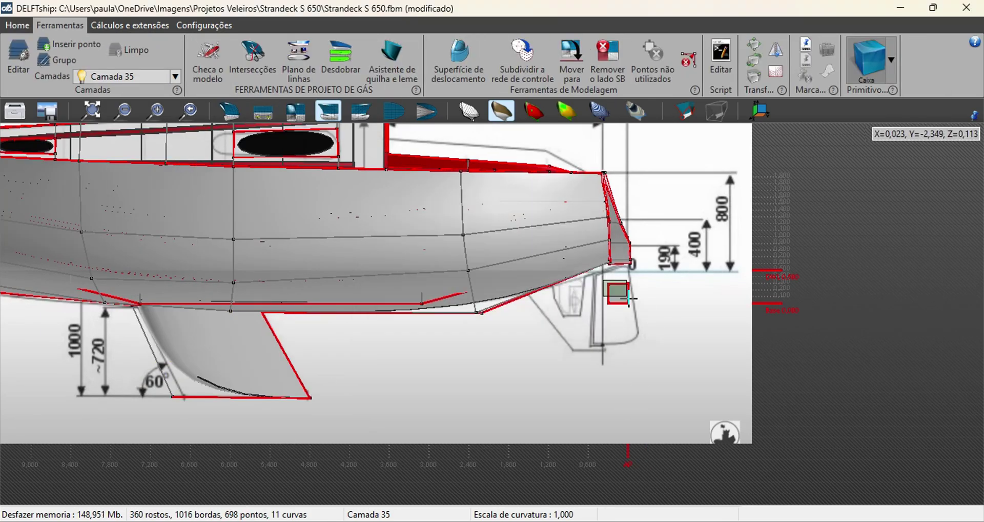
key(Escape)
- Turn off the hydrostatics and symmetry options of layer Camada 35 and accept the layer properties
click(17, 25)
click(200, 57)
scroll(307, 382, down, 5)
click(409, 380)
click(265, 380)
click(656, 81)
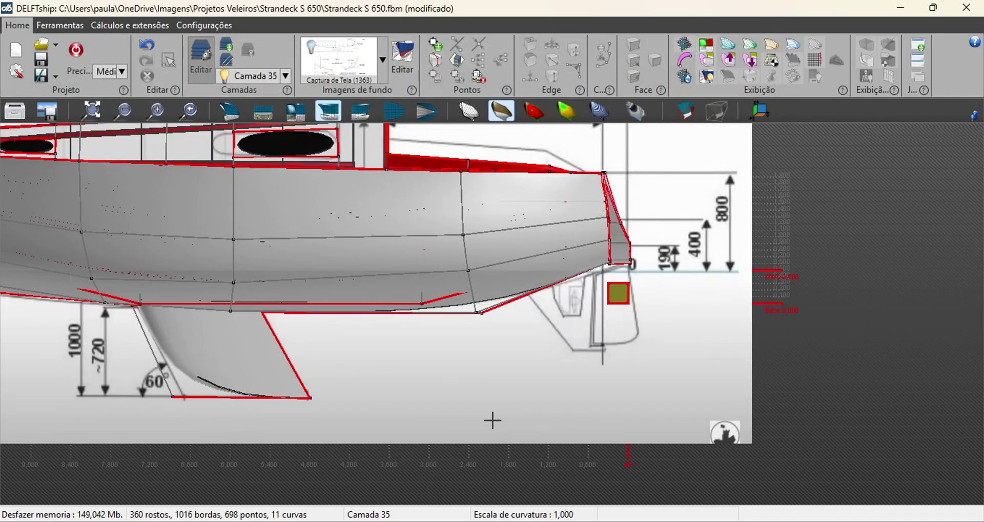
- Select the new box in perspective view and move it lengthwise until it is clear aft of the transom
click(230, 111)
drag(492, 384, 461, 385)
scroll(410, 383, up, 3)
right_drag(411, 384, 421, 383)
ctrl+drag(263, 333, 397, 405)
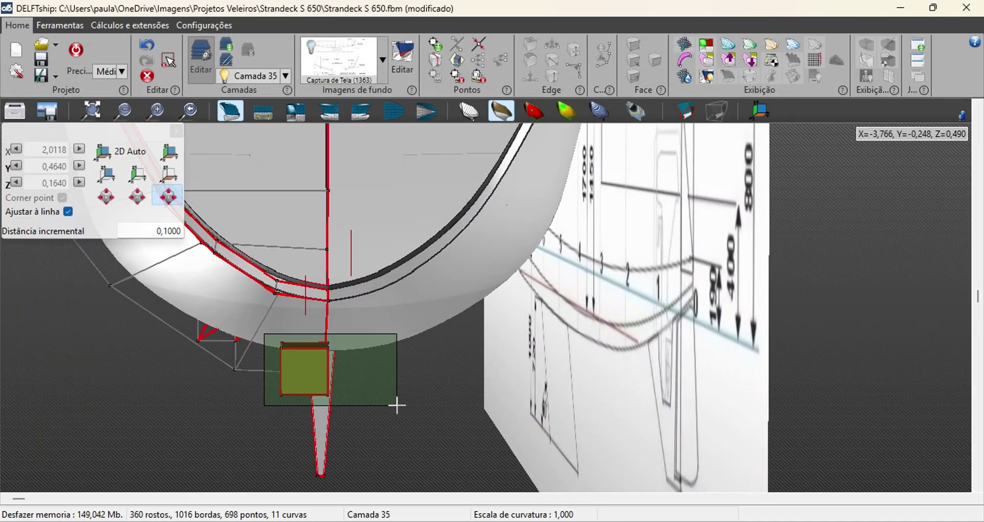
drag(308, 391, 426, 386)
ctrl+drag(684, 269, 756, 346)
click(105, 196)
drag(702, 323, 925, 323)
scroll(624, 388, down, 5)
scroll(624, 388, down, 4)
key(Escape)
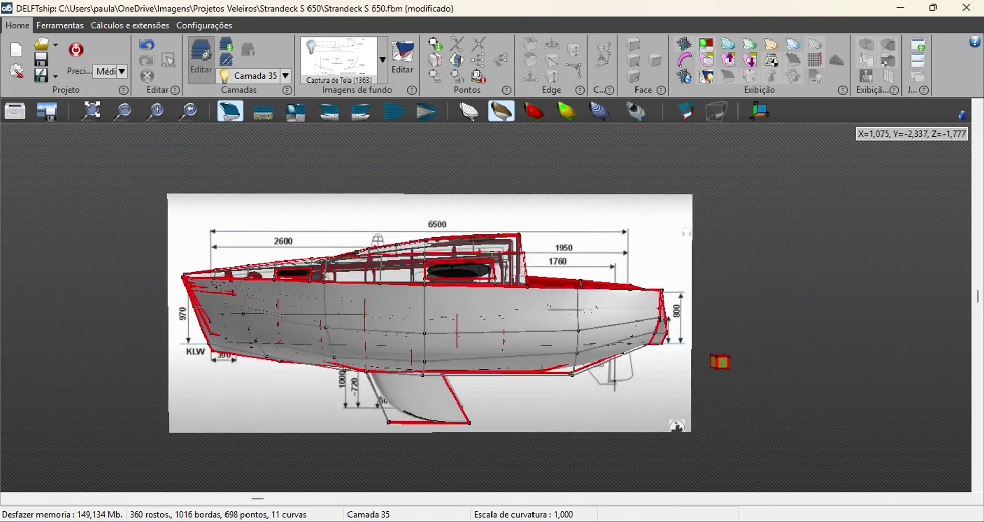
- Reselect the box behind the stern, centre it across the hull's centreline and adjust its height
ctrl+drag(124, 190, 689, 446)
key(Escape)
ctrl+drag(700, 328, 758, 389)
drag(558, 392, 436, 394)
scroll(434, 397, up, 6)
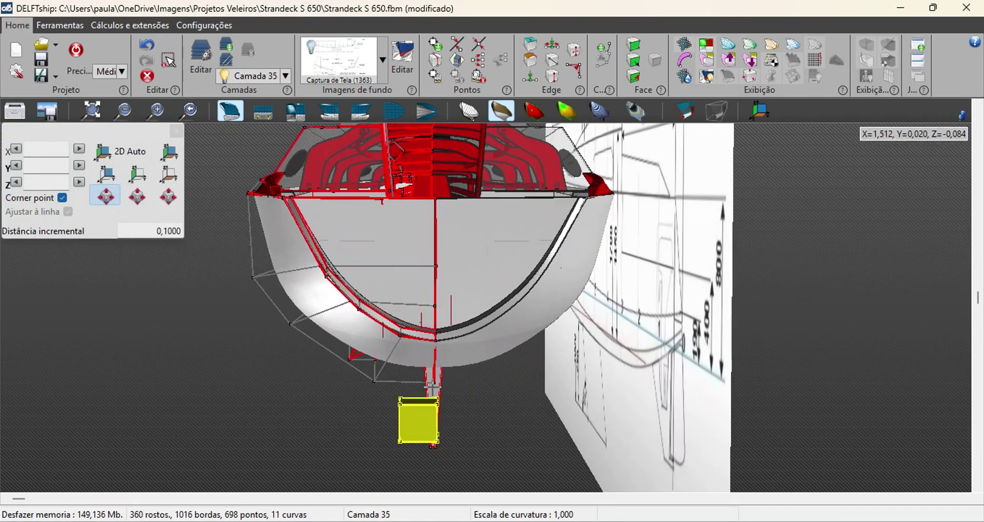
click(137, 196)
click(169, 197)
drag(433, 461, 433, 391)
scroll(432, 393, up, 3)
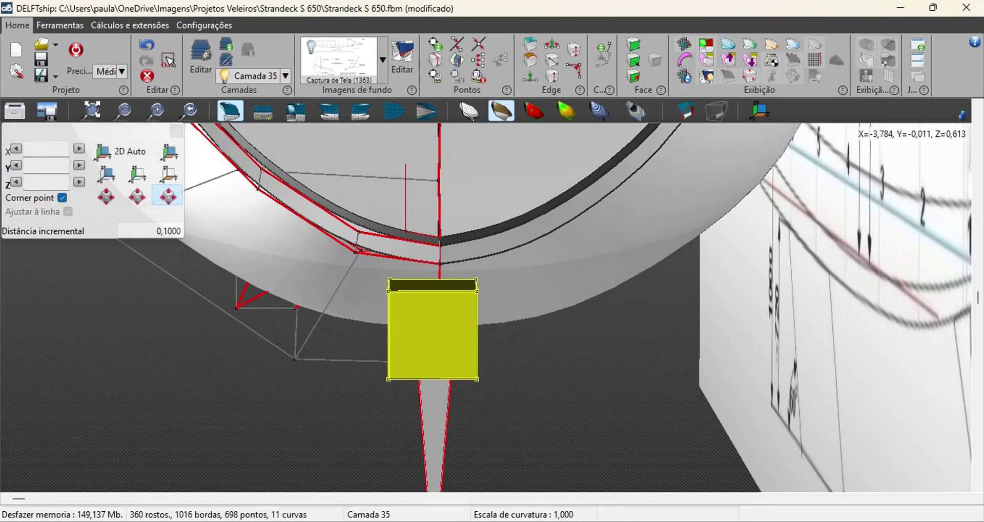
- Make the box's layer Camada 35 semi-transparent and move the box in profile to the skeg drawn under the stern
drag(533, 388, 502, 385)
click(137, 196)
middle_drag(453, 410, 509, 356)
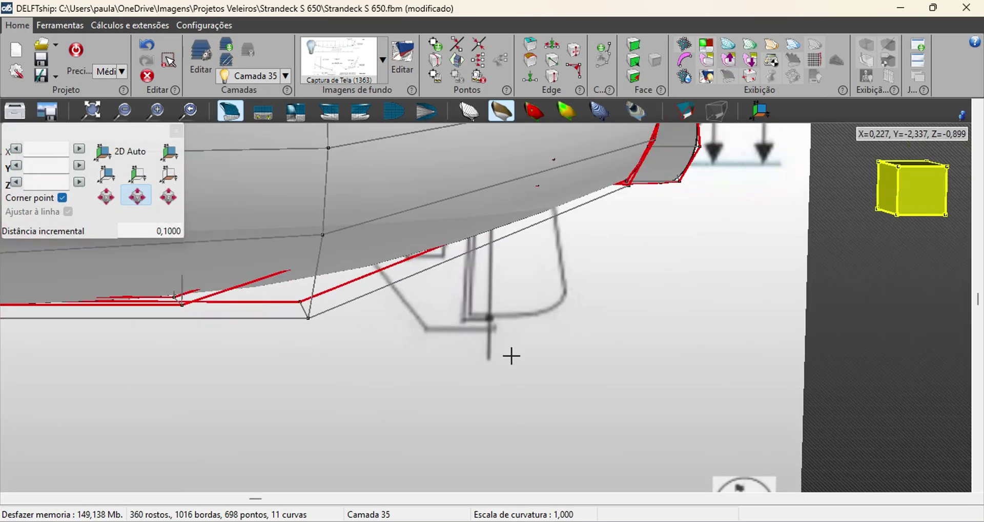
scroll(509, 356, down, 1)
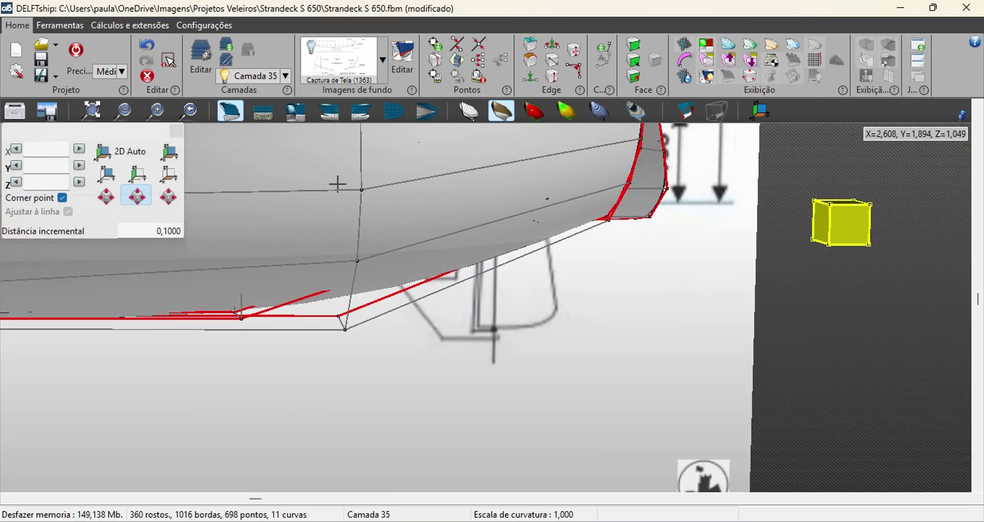
click(203, 56)
click(659, 92)
click(328, 110)
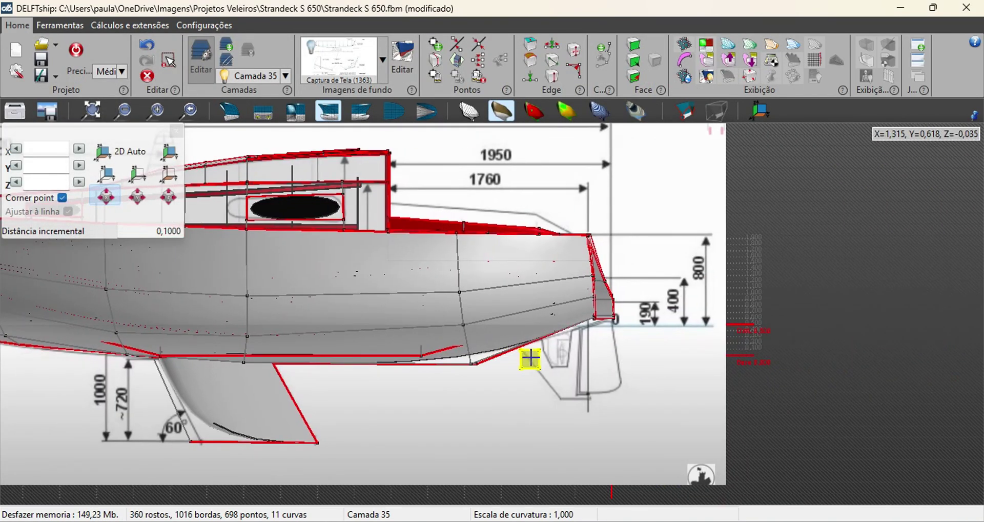
- Shape the skeg box in profile by moving its corner points onto the outline of the drawn skeg, up to the hull
scroll(530, 359, up, 3)
drag(551, 303, 632, 261)
drag(550, 342, 553, 374)
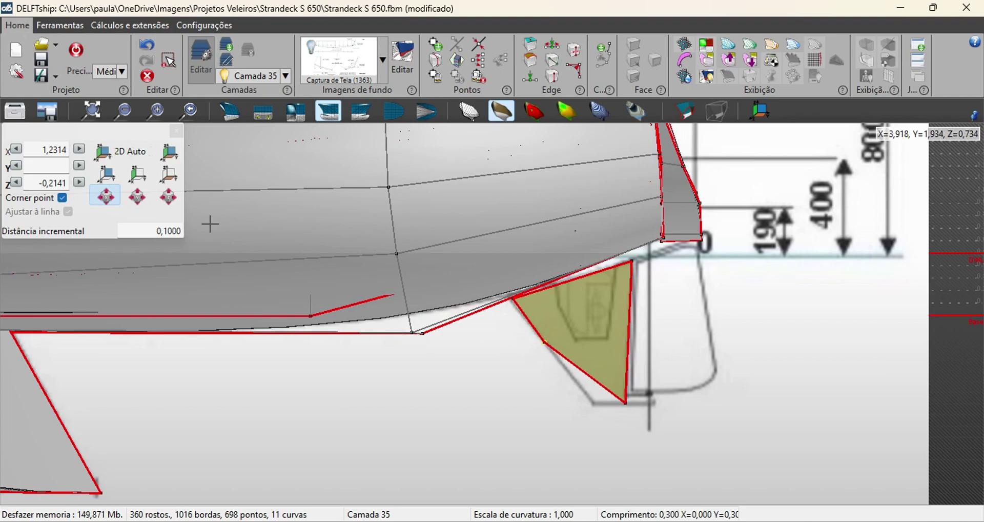
drag(596, 405, 595, 404)
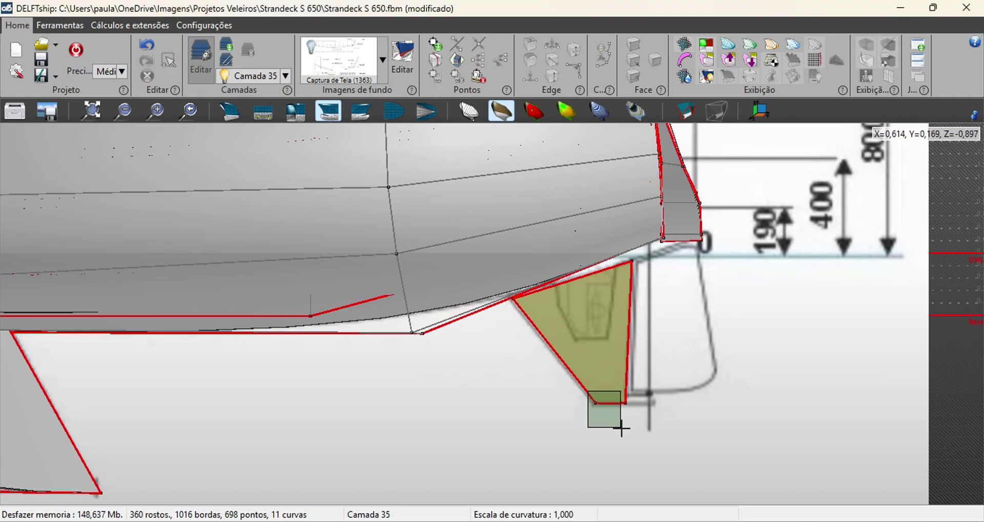
click(632, 262)
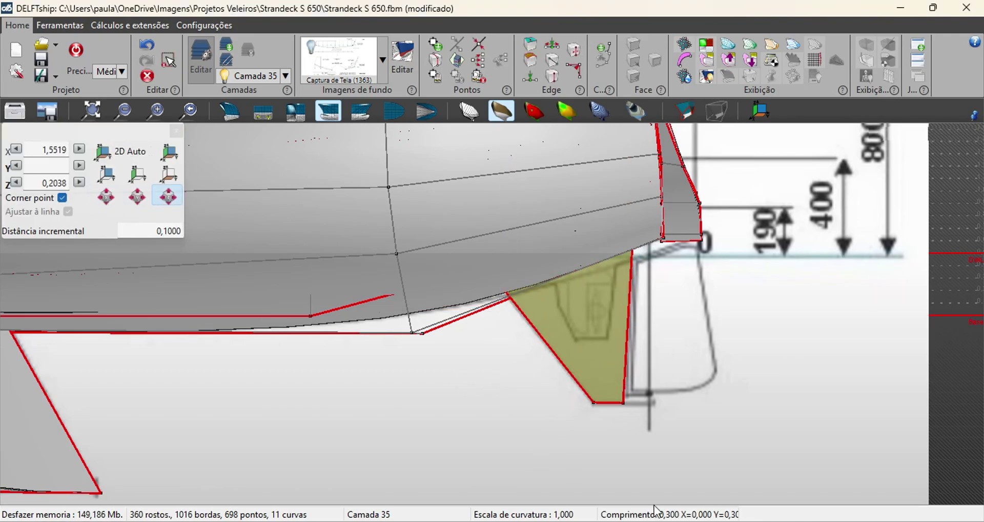
- Try to select the skeg box's points from astern in perspective view, and undo the last change
click(229, 111)
scroll(518, 404, up, 4)
middle_drag(502, 410, 464, 417)
drag(481, 233, 523, 450)
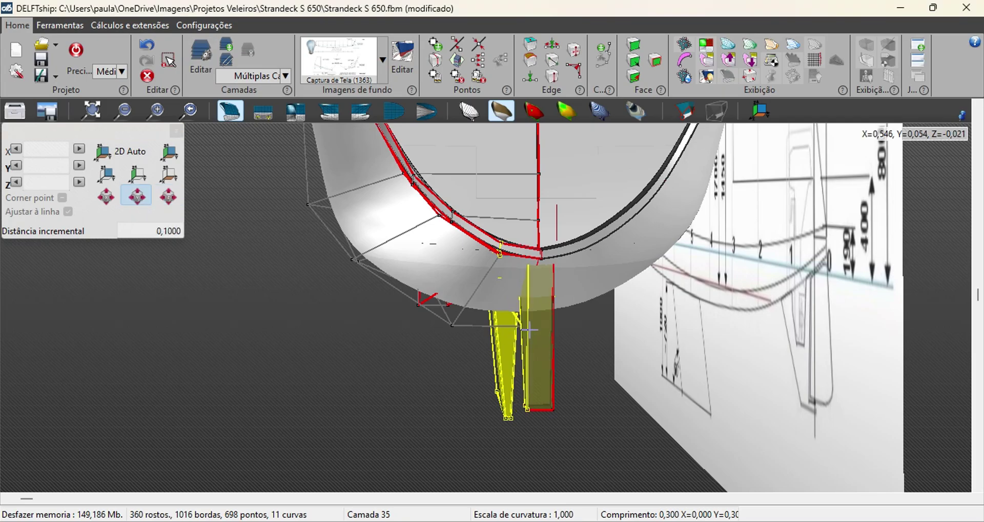
middle_drag(529, 329, 572, 394)
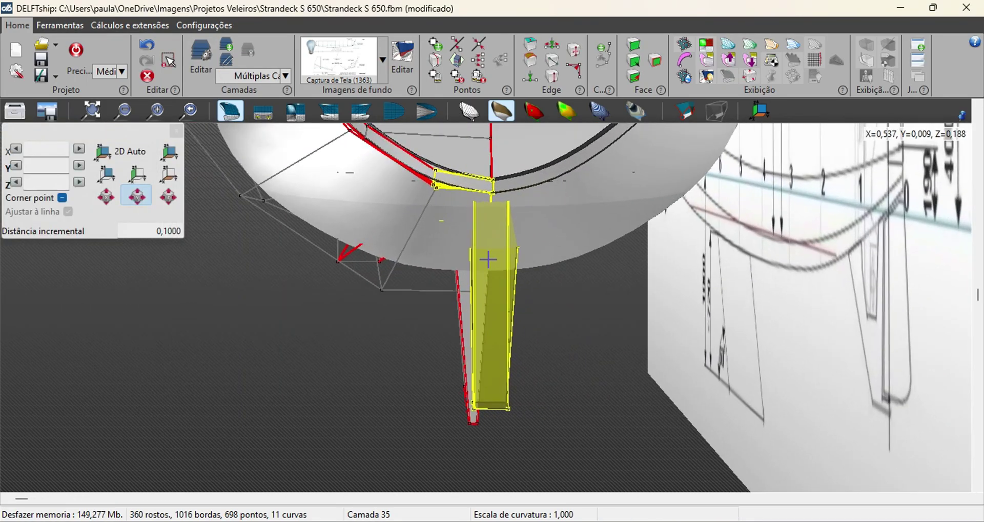
middle_drag(487, 259, 589, 359)
key(ctrl+z)
- Reselect the skeg box's points in perspective view and adjust its sides so it is centred behind the keel
scroll(589, 359, up, 2)
drag(455, 248, 609, 425)
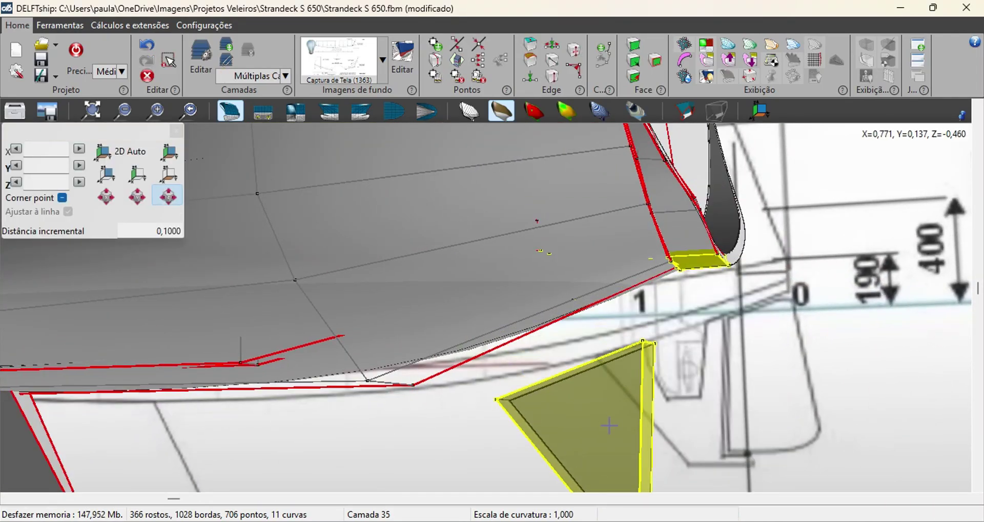
click(625, 428)
middle_drag(625, 428, 510, 359)
click(472, 348)
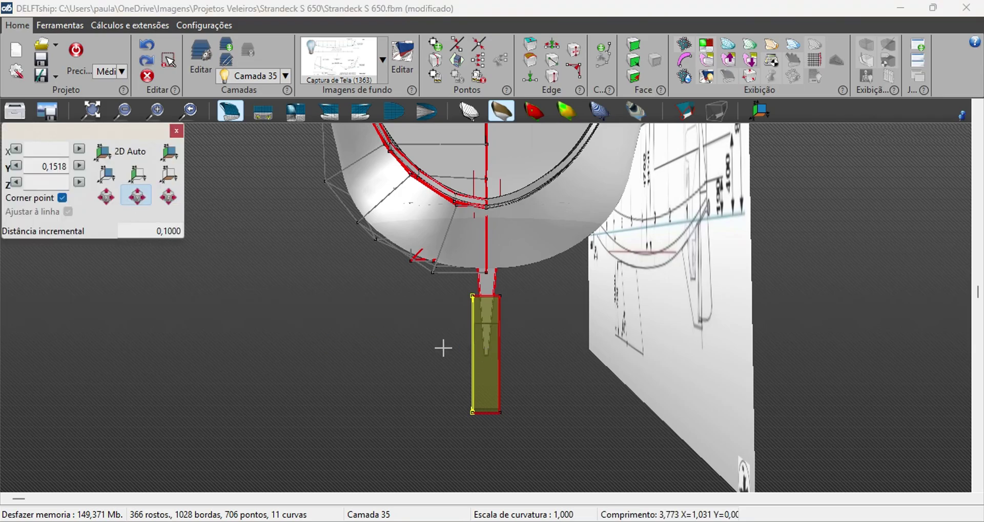
scroll(488, 325, up, 2)
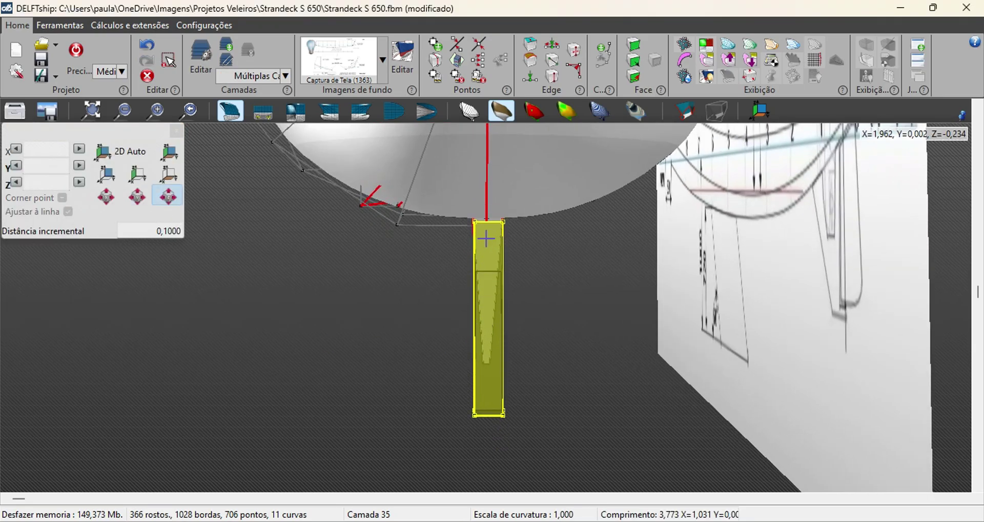
scroll(486, 239, up, 2)
middle_drag(487, 273, 632, 353)
- Move the selected skeg box in profile back up against the hull over the drawn skeg
click(330, 112)
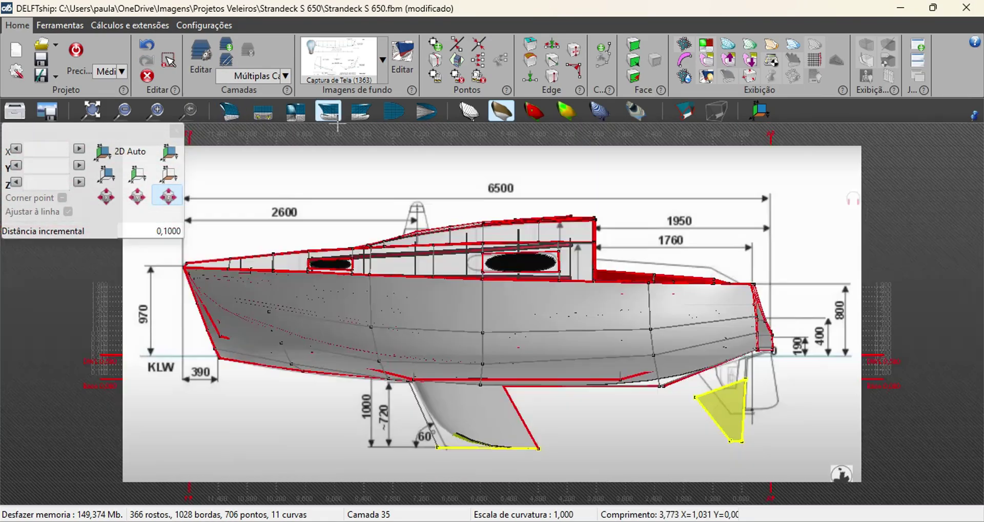
scroll(741, 422, up, 2)
middle_drag(764, 378, 608, 333)
click(609, 334)
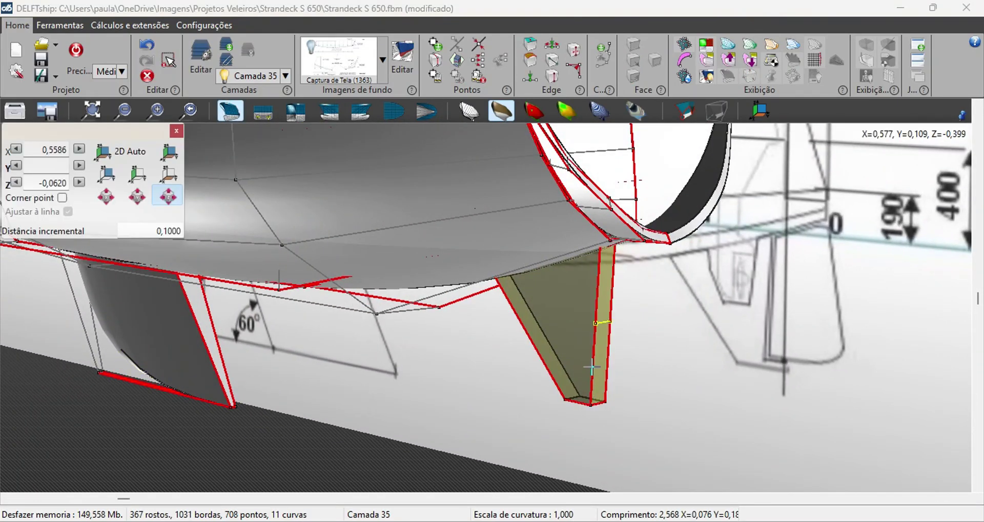
- Split the skeg's aft face with crosswise edges and extrude its lower end aft into a heel matching the profile drawing
key(Escape)
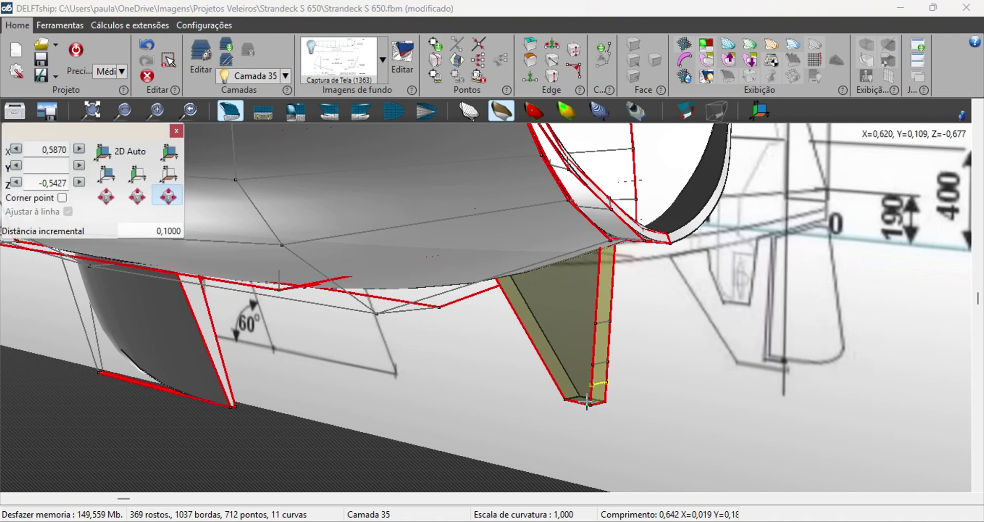
click(530, 78)
scroll(593, 417, up, 3)
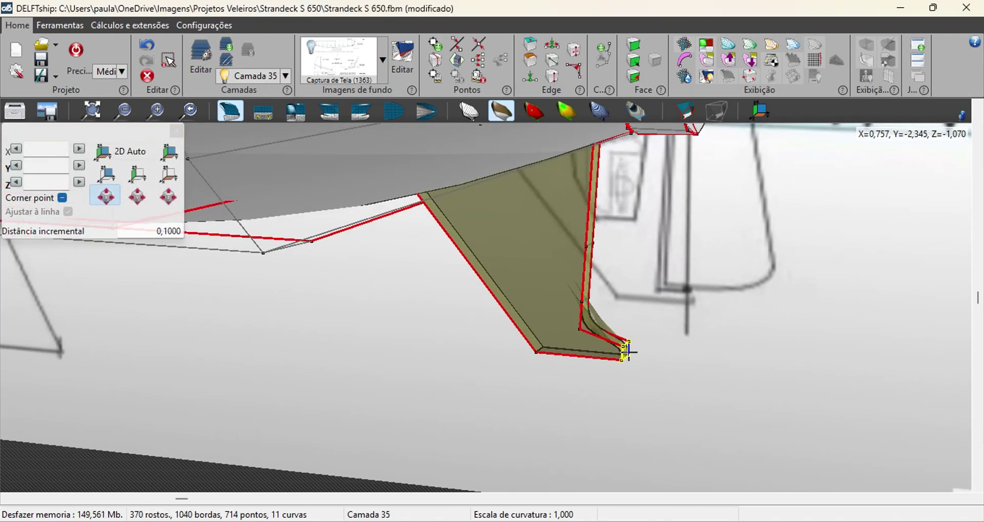
key(ctrl+2)
scroll(571, 403, up, 5)
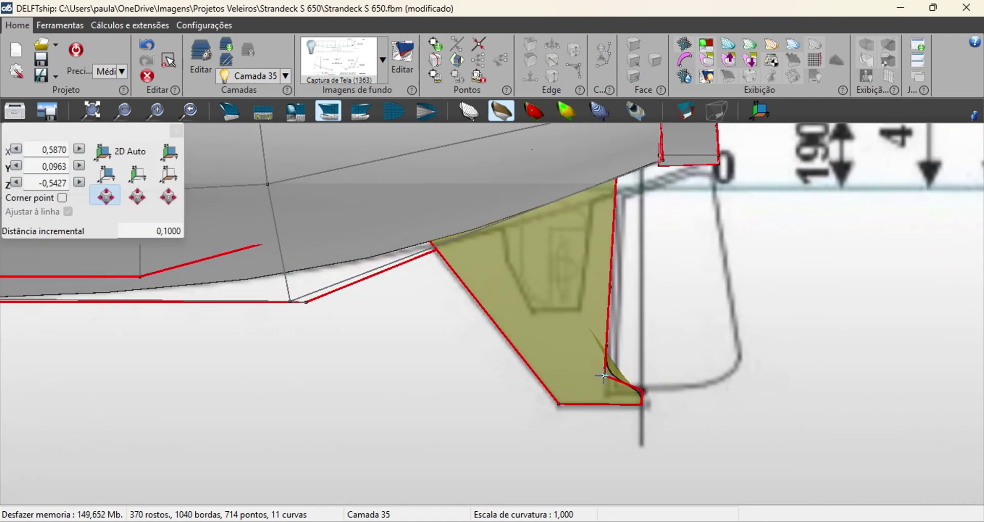
- Make the heel's points corner points and insert a diagonal edge across each side face to the skeg's lower front corner
key(ctrl+1)
scroll(638, 381, up, 5)
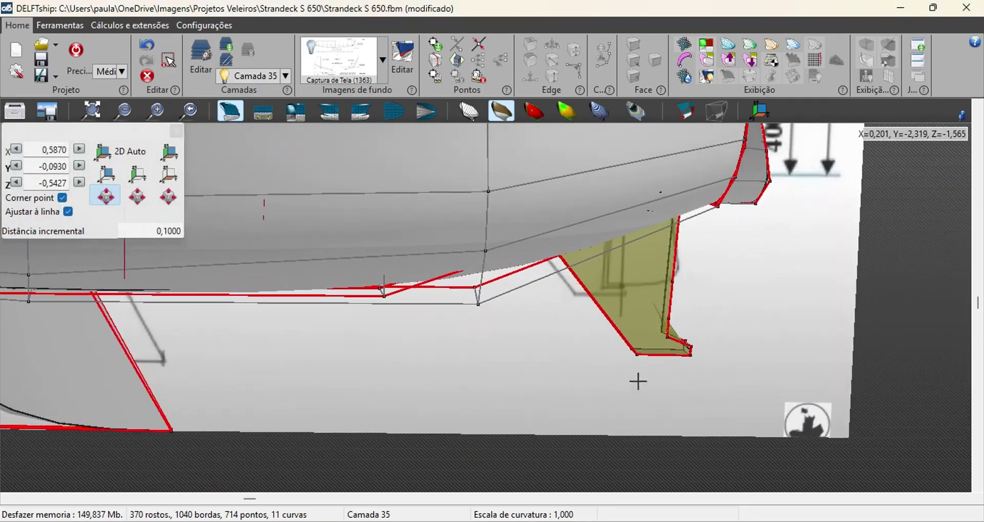
scroll(638, 380, up, 5)
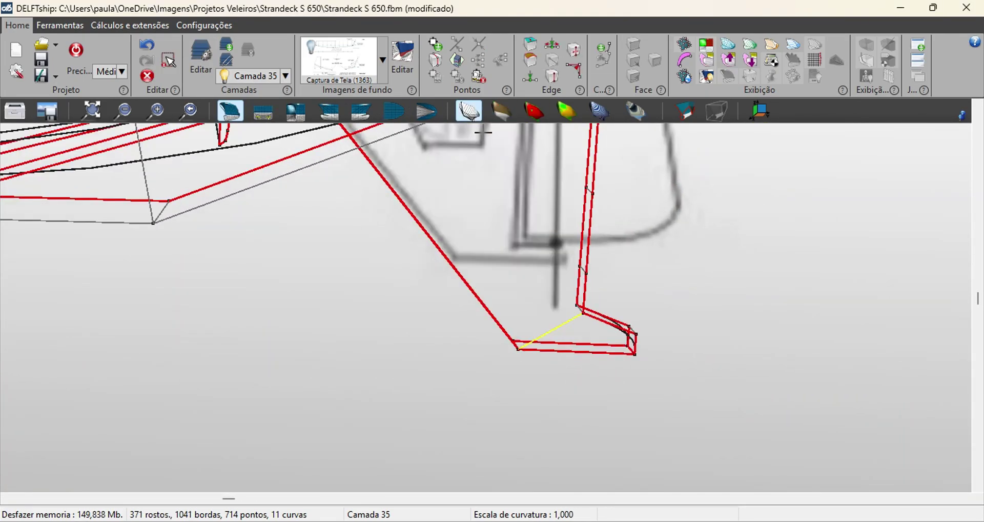
click(362, 245)
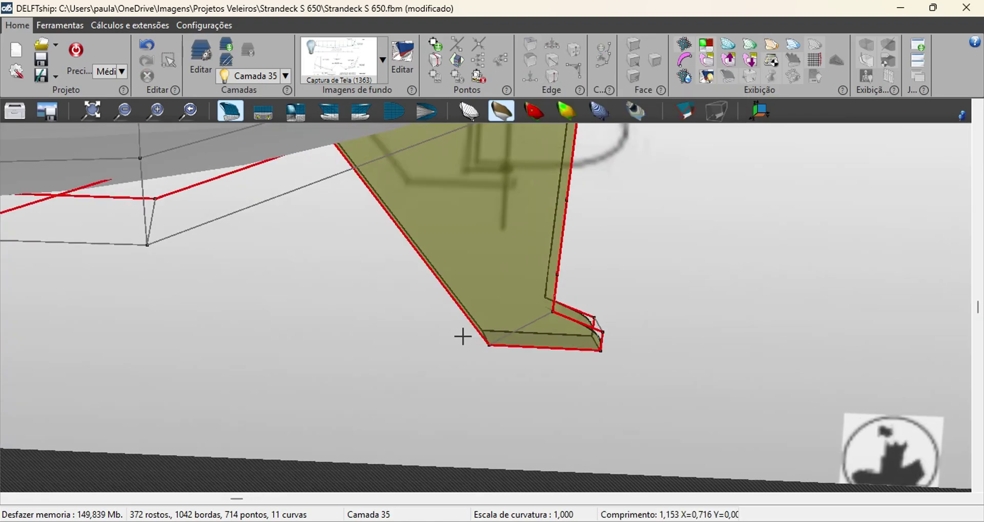
click(643, 373)
scroll(644, 373, up, 5)
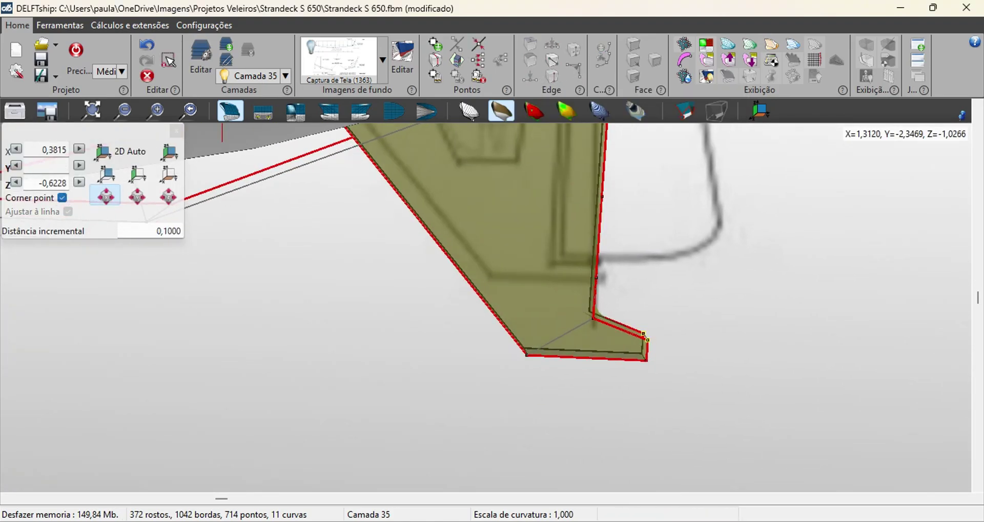
- Turn the diagonal edges on both sides of the skeg heel into crease edges
scroll(680, 339, down, 6)
key(Escape)
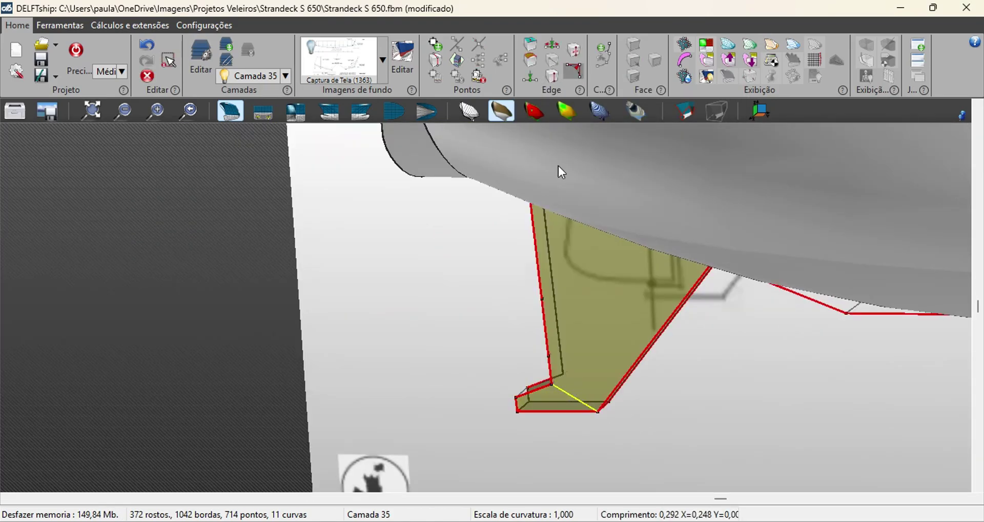
right_drag(561, 172, 451, 359)
scroll(589, 256, up, 3)
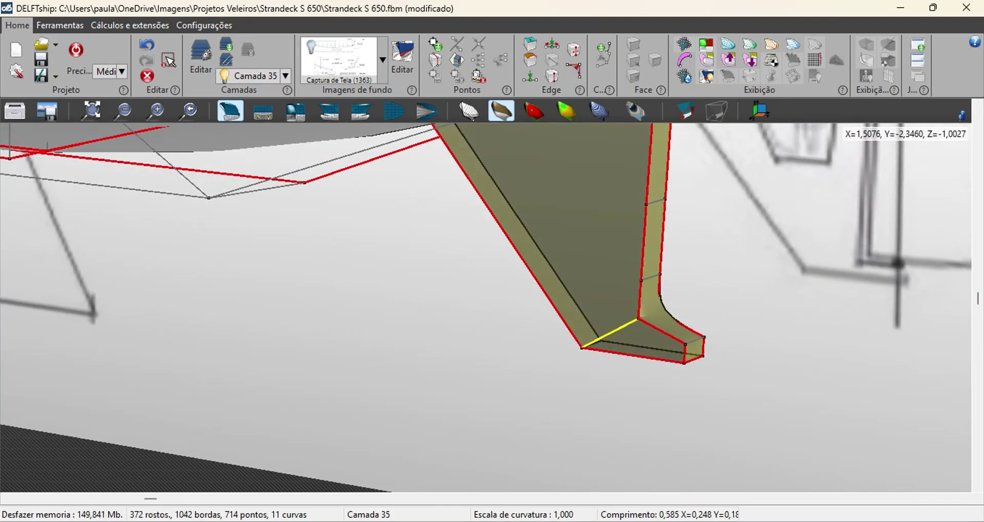
right_drag(257, 307, 474, 351)
scroll(368, 381, up, 3)
key(Escape)
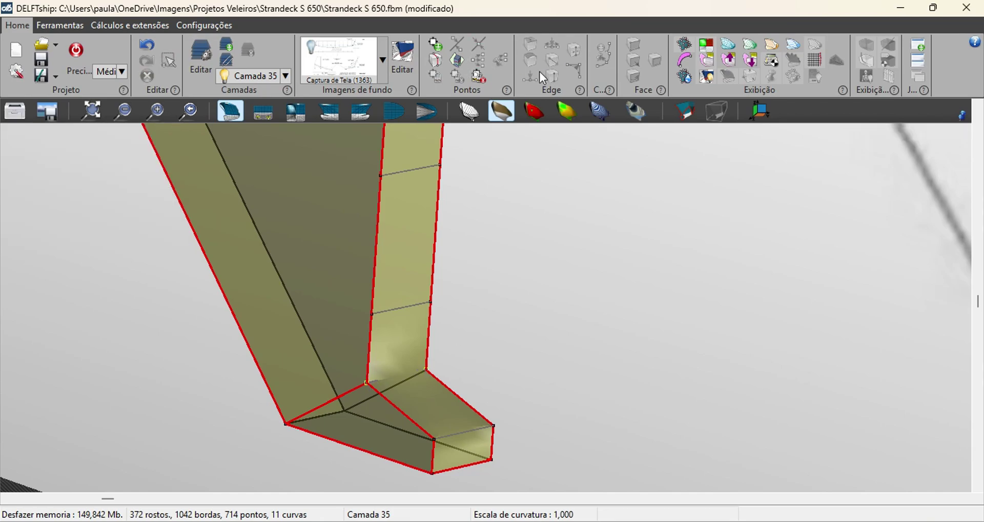
- Select the heel's inner corner point, make layer Camada 35 opaque and examine the shading at the joint
click(383, 382)
right_drag(383, 381, 591, 400)
scroll(559, 422, up, 3)
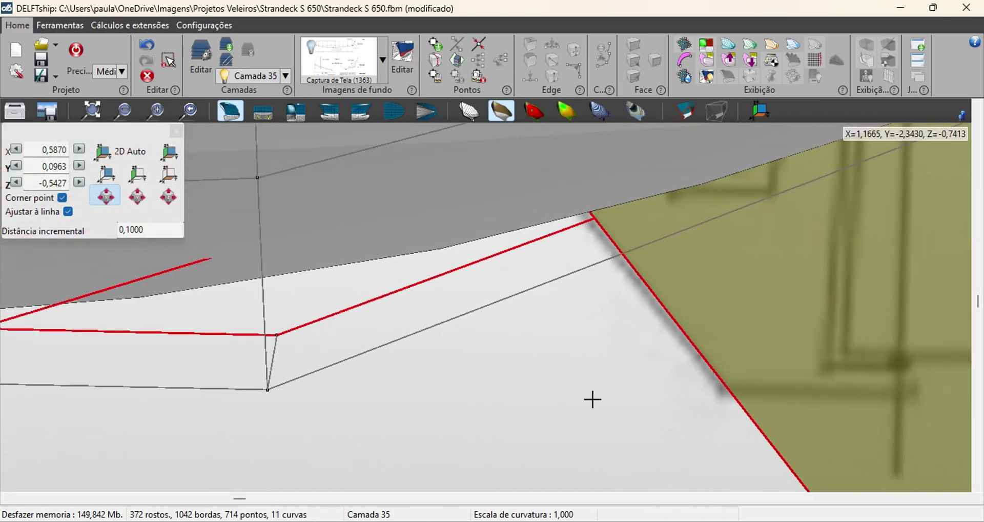
scroll(591, 400, up, 3)
scroll(512, 350, down, 5)
scroll(512, 350, up, 2)
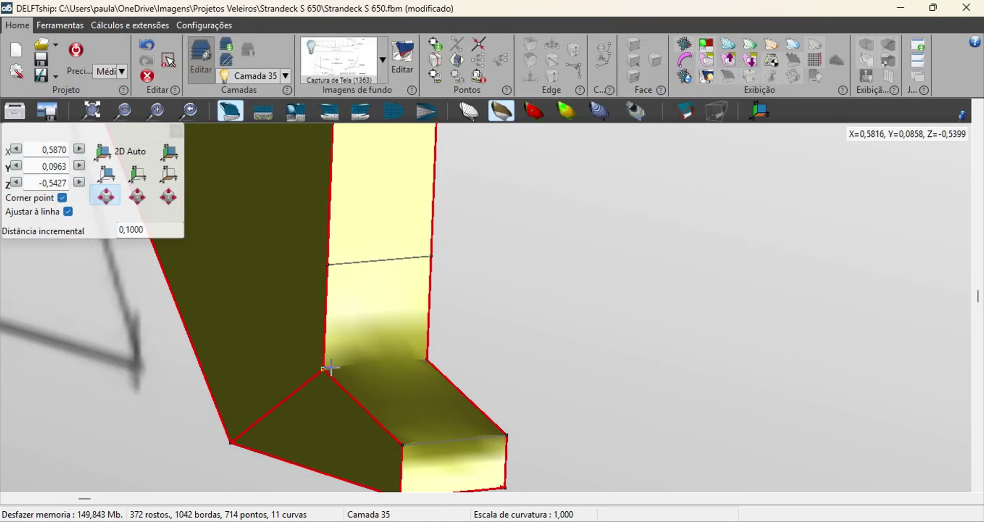
scroll(328, 359, up, 2)
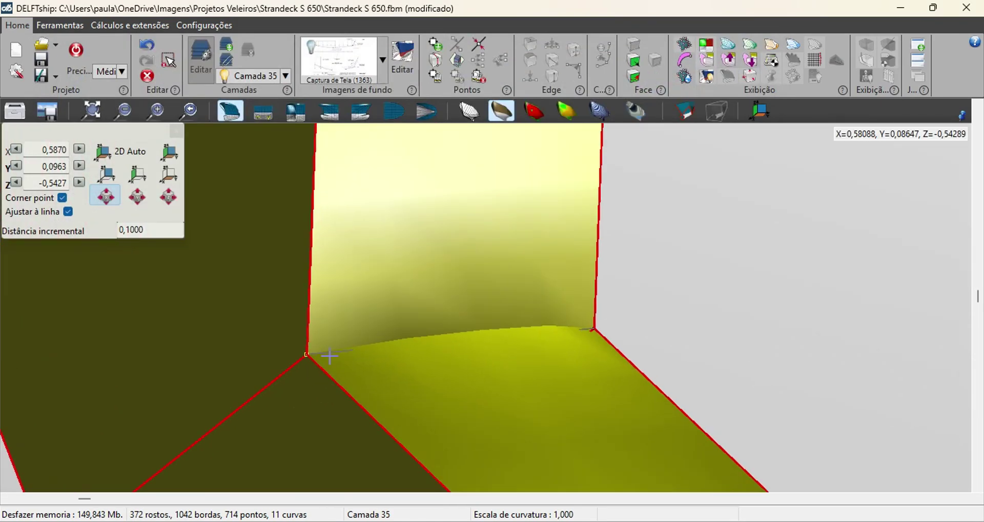
right_drag(325, 351, 540, 384)
scroll(550, 388, down, 3)
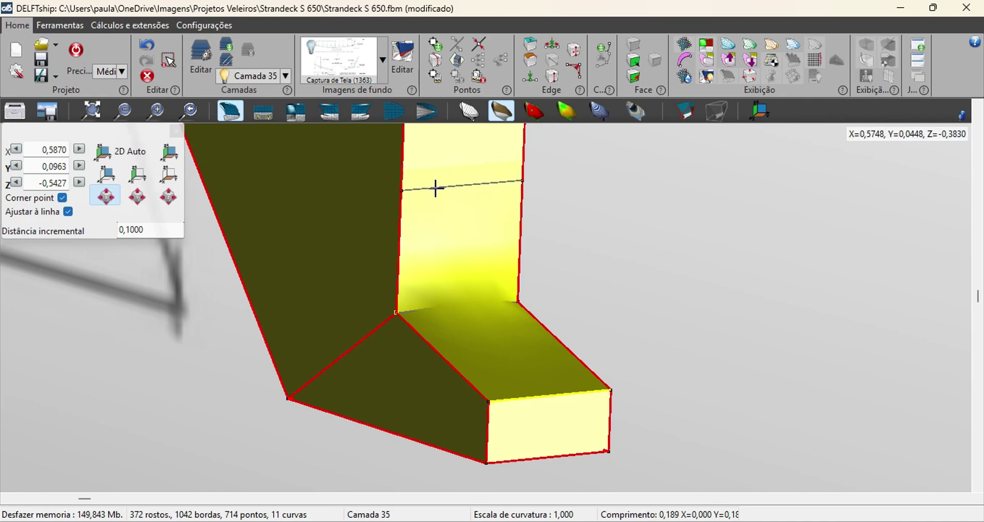
- Crease the heel's upper rear edge and select the two inner corner points where the heel meets the skeg
key(Escape)
click(515, 399)
click(530, 60)
scroll(451, 336, up, 3)
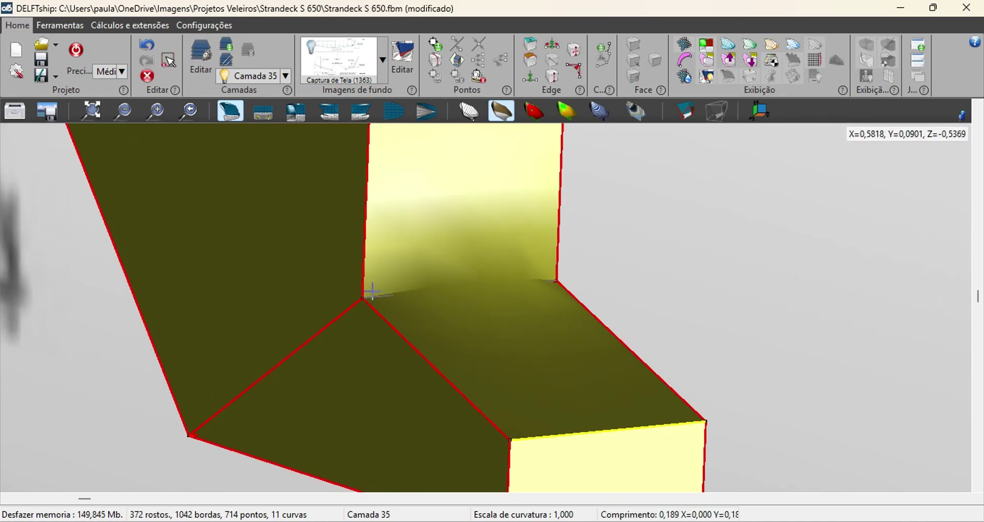
click(364, 298)
click(604, 140)
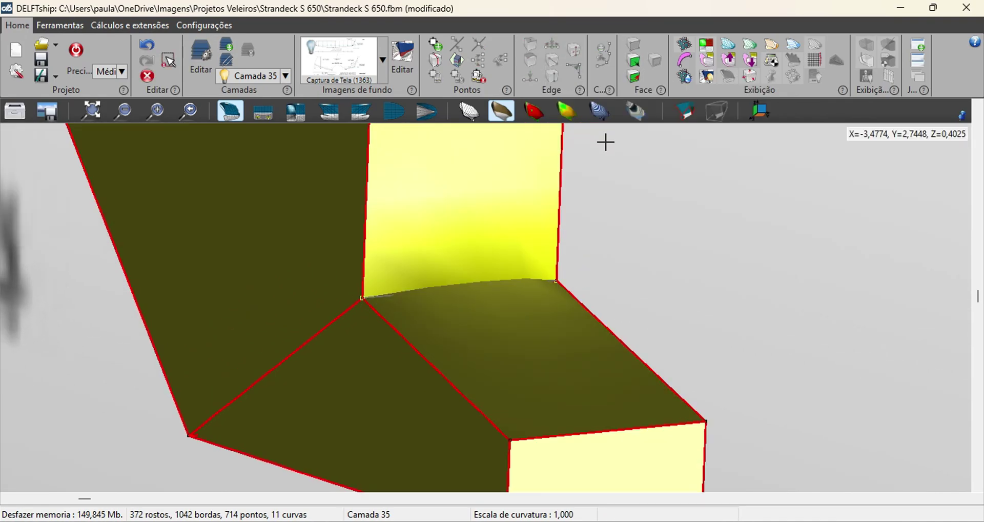
scroll(633, 349, up, 3)
scroll(635, 361, down, 1)
- Show the hidden deck and interior layers, including Cockpit, and hide the internal frame layers
right_drag(623, 466, 492, 265)
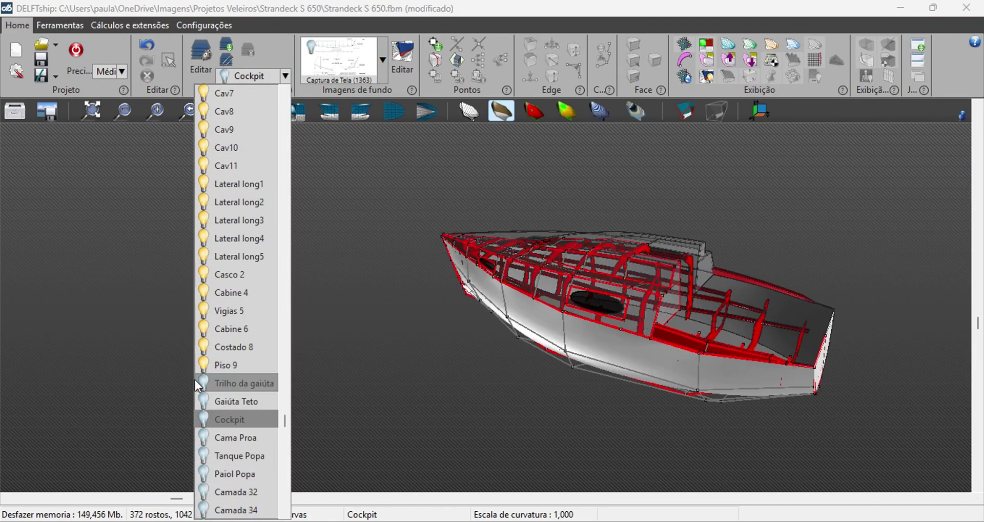
scroll(205, 491, down, 1)
click(204, 492)
drag(579, 317, 594, 287)
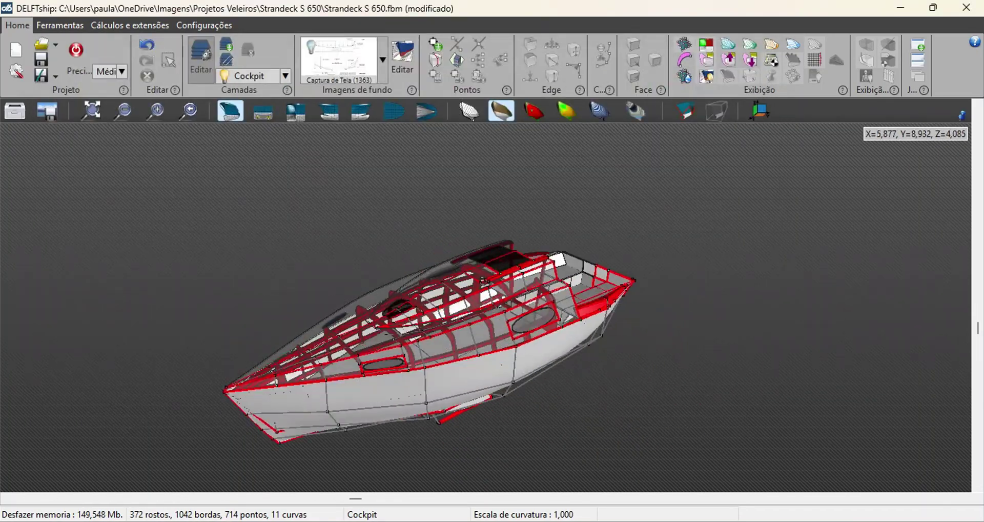
click(200, 57)
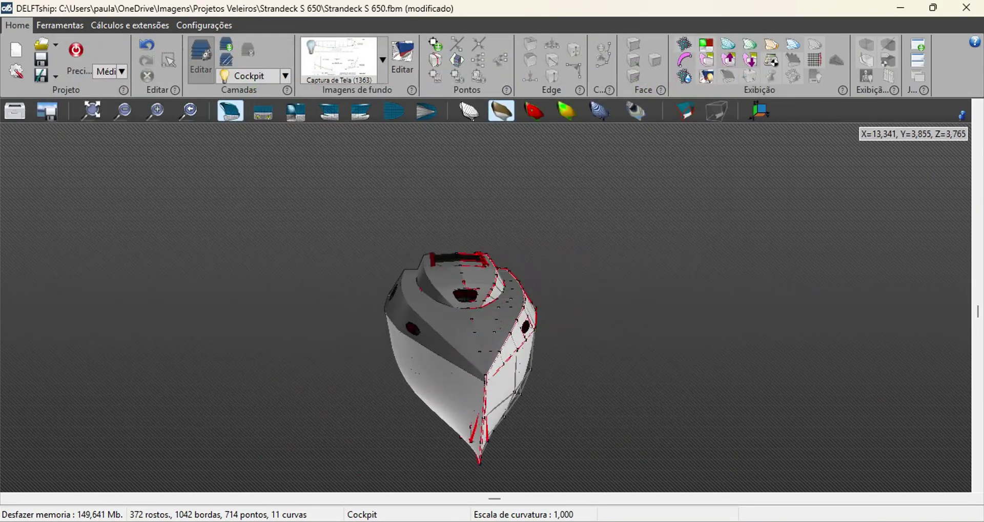
drag(743, 338, 549, 395)
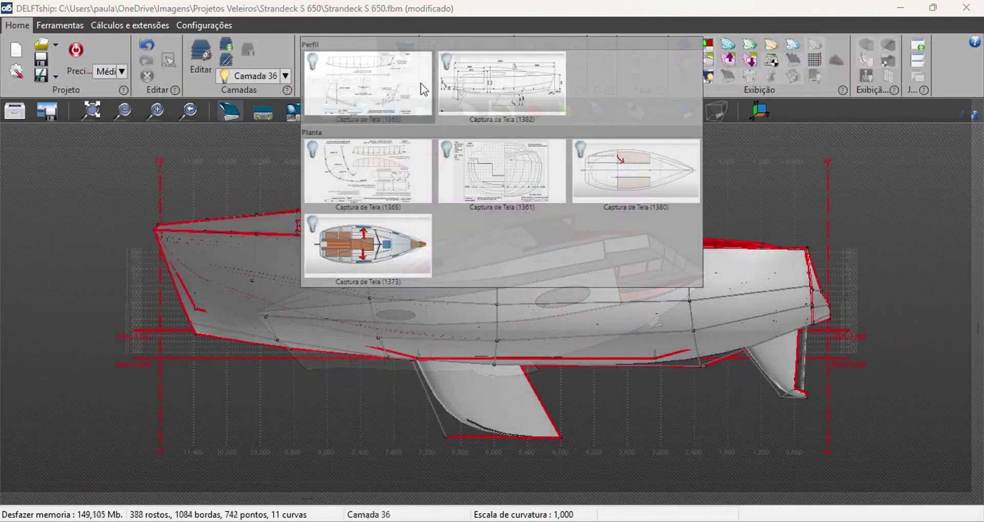
- Check the rudder stock against profile background Captura de Tela (1382) and raise its upper end above the deck
click(505, 87)
scroll(468, 390, up, 3)
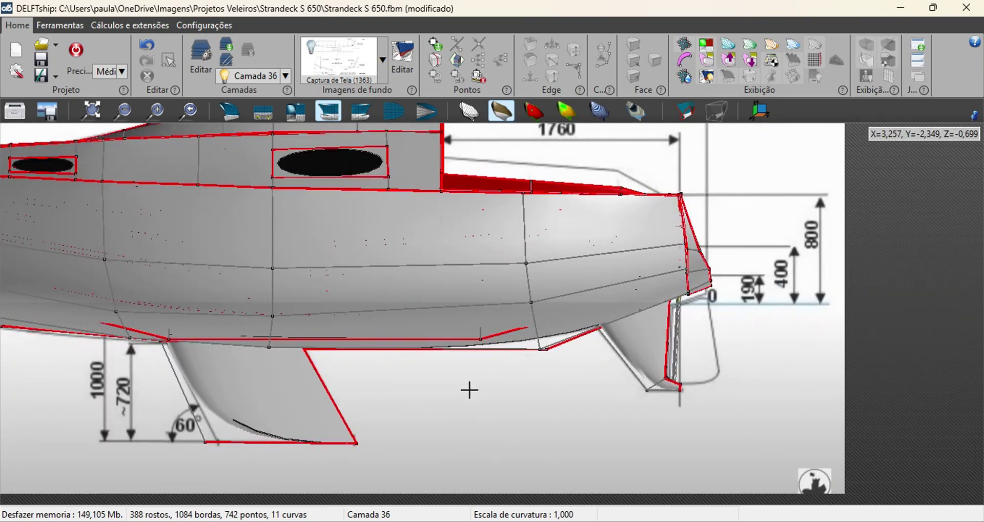
scroll(471, 386, down, 2)
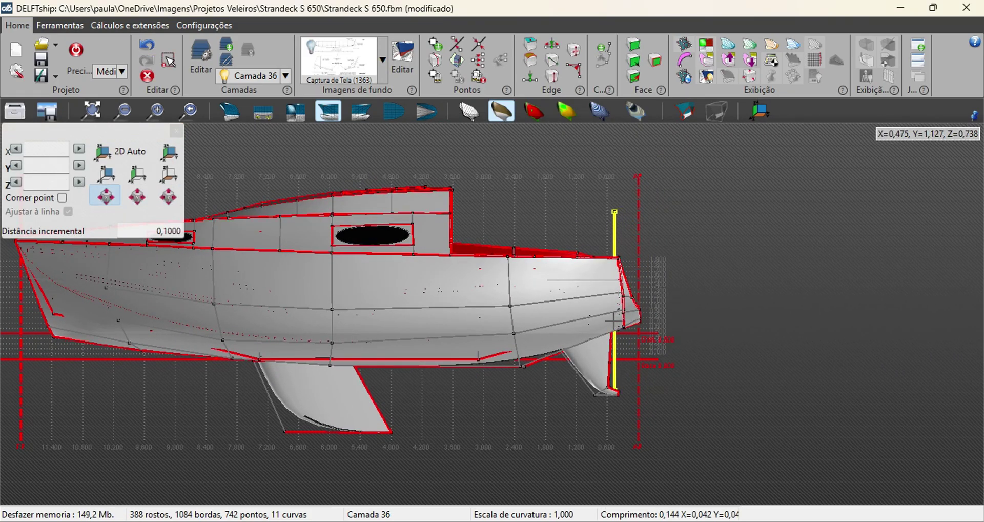
scroll(629, 352, up, 4)
click(230, 110)
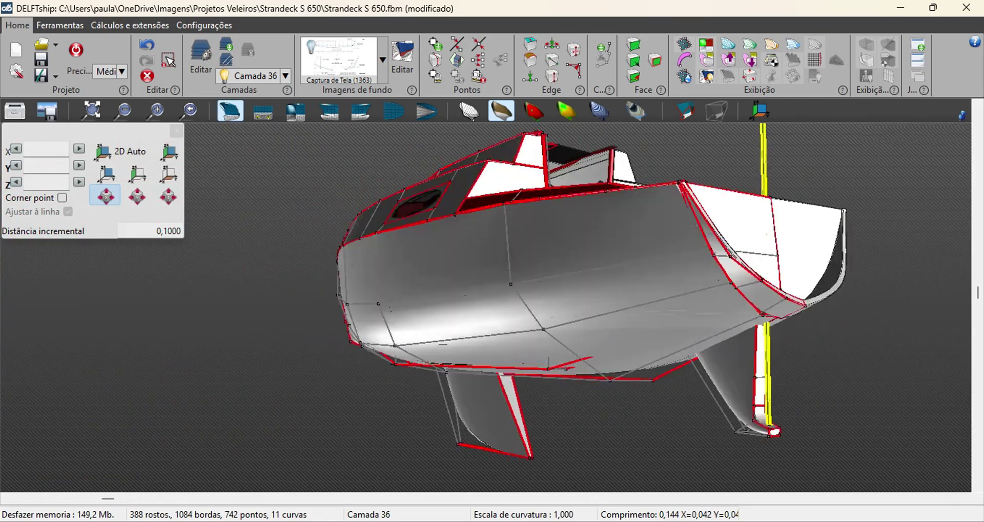
- Select the rudder stock's top end points in perspective view and adjust their height above the deck
middle_drag(717, 287, 896, 233)
key(Escape)
scroll(896, 233, up, 4)
click(527, 209)
scroll(526, 209, down, 4)
scroll(574, 158, up, 4)
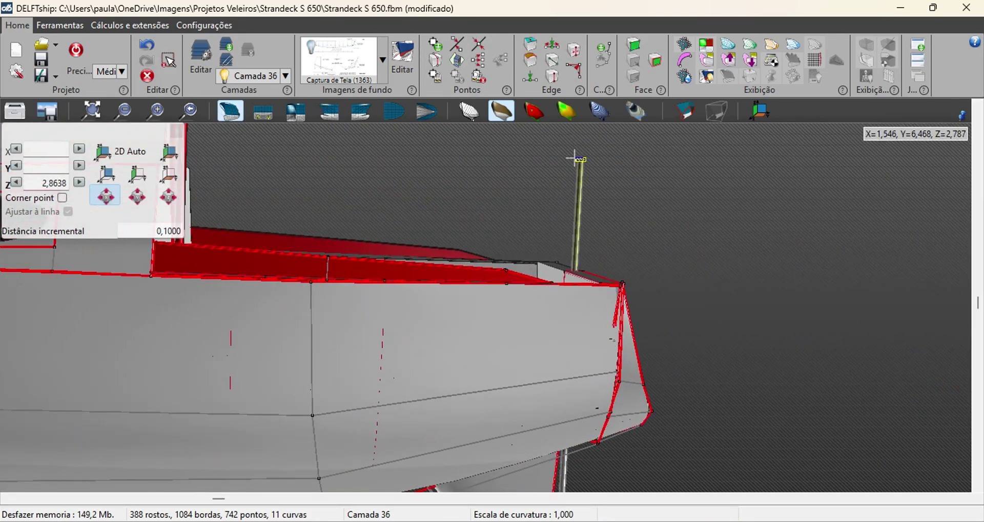
key(Escape)
- Rename the rudder stock's layer from Camada 36 to Eixo do Leme
middle_drag(631, 268, 765, 380)
scroll(700, 306, down, 4)
right_drag(764, 380, 794, 284)
middle_drag(795, 284, 825, 280)
click(201, 56)
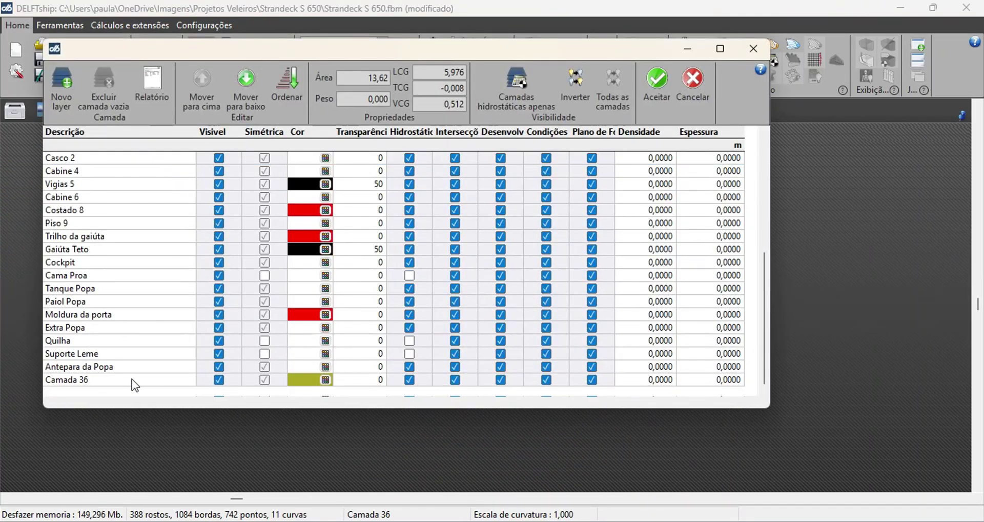
click(656, 85)
- Create a new layer and add a box primitive from the origin to 0,300, 0,300, 0,300 m
mouse_move(656, 287)
mouse_down()
mouse_move(641, 312)
mouse_move(643, 292)
mouse_up()
click(224, 46)
click(60, 25)
click(875, 66)
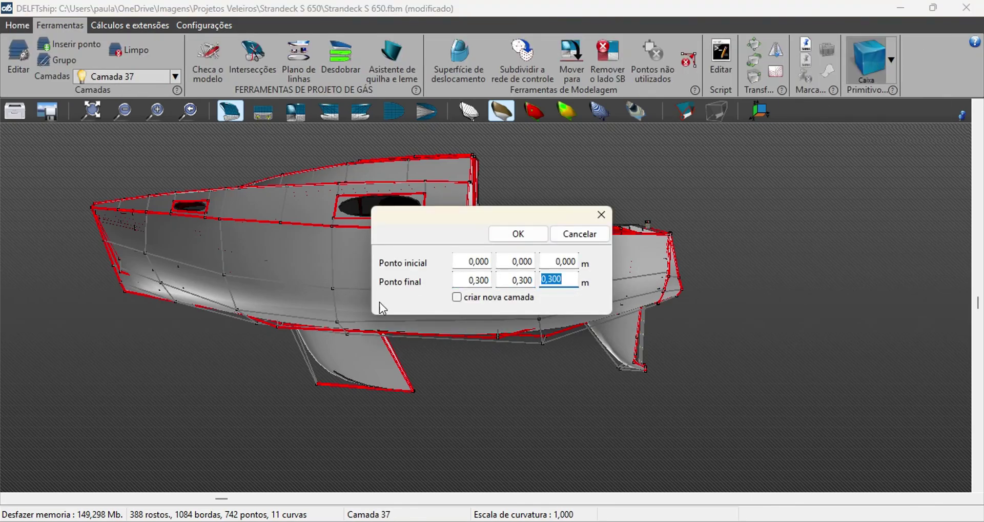
key(Return)
- Rename the new box's layer as Cana do Leme and turn off its symmetry
click(17, 25)
click(188, 69)
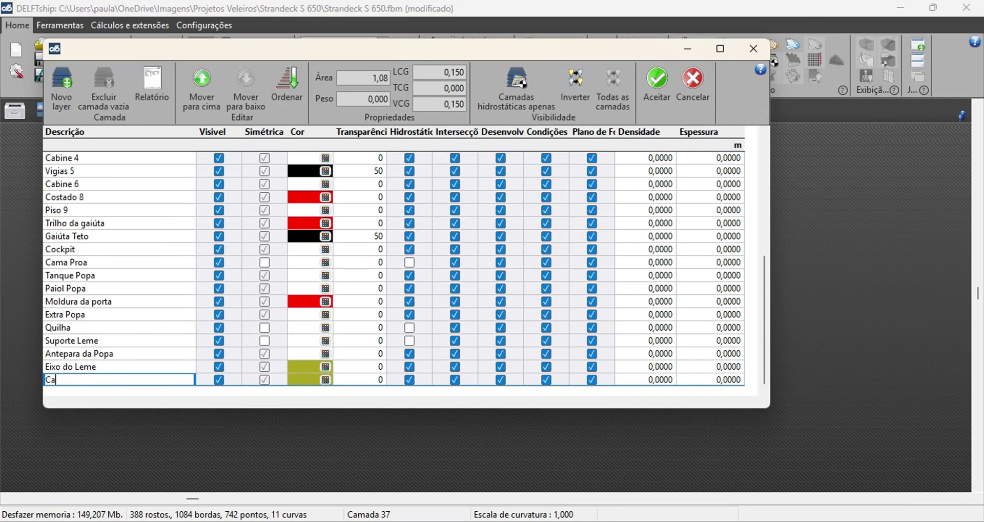
click(658, 81)
- Select the box's points and shift it sideways so that it is centred on the boat's centreline
scroll(464, 378, up, 5)
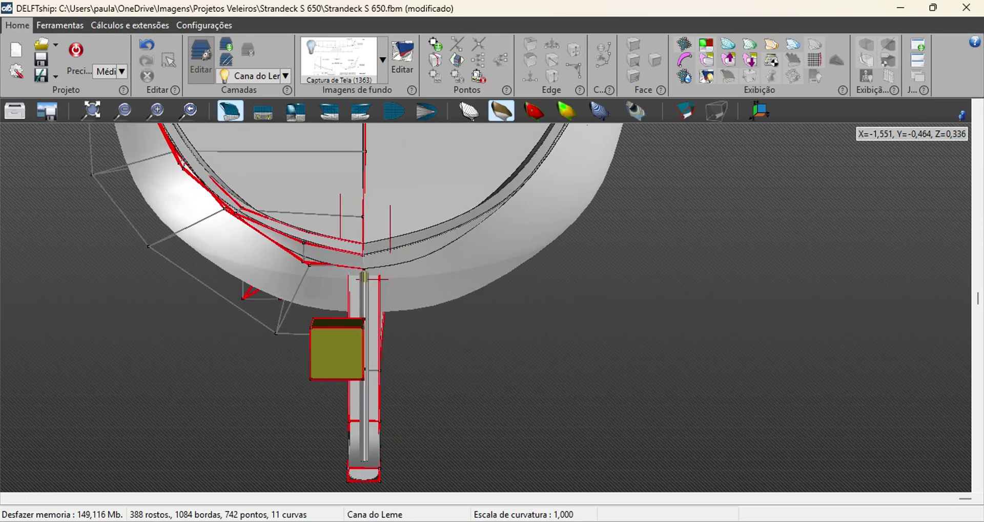
drag(323, 332, 392, 393)
drag(353, 384, 619, 352)
key(Escape)
right_drag(619, 352, 361, 335)
drag(710, 225, 641, 292)
scroll(650, 331, down, 5)
drag(610, 407, 673, 405)
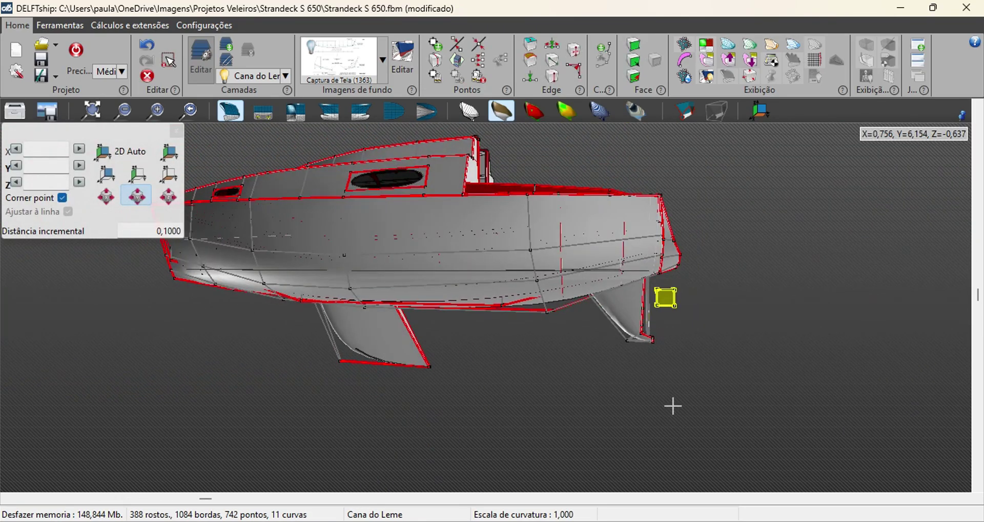
- Raise the box above the aft deck and move it lengthwise over the rudder stock's upper end
drag(723, 266, 689, 308)
scroll(683, 314, up, 5)
scroll(676, 154, up, 3)
drag(684, 197, 684, 249)
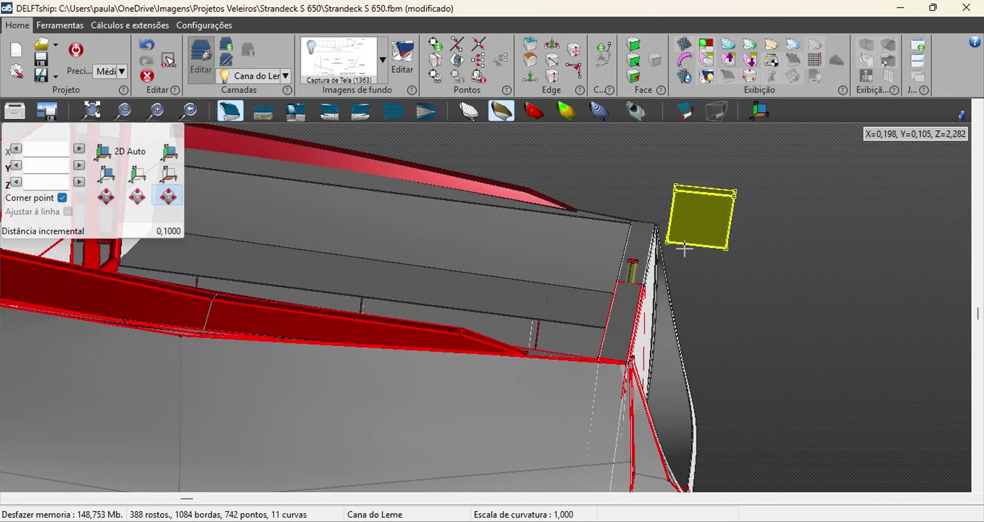
drag(749, 275, 706, 240)
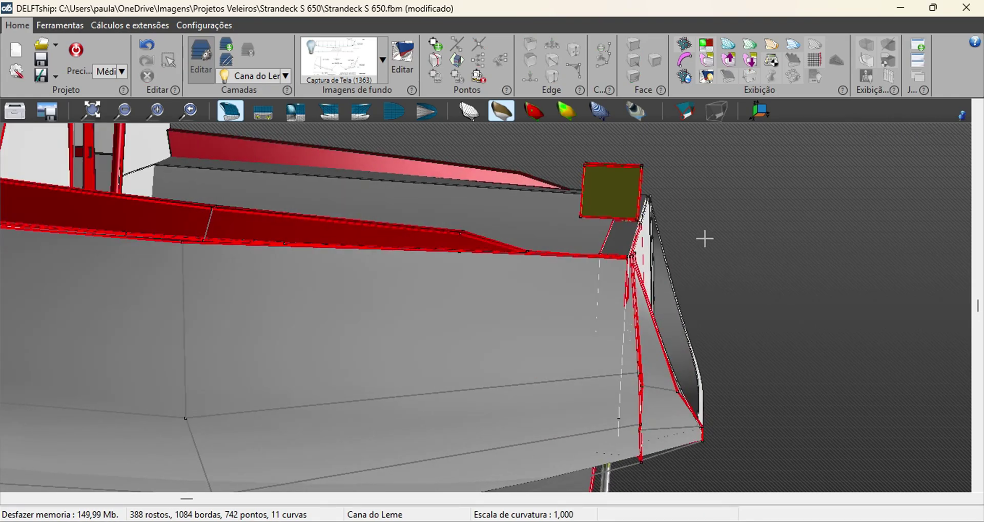
- Slim the box into a low block and extrude its front face forward into a tapered, two-section tiller handle
drag(617, 170, 617, 197)
drag(666, 180, 498, 179)
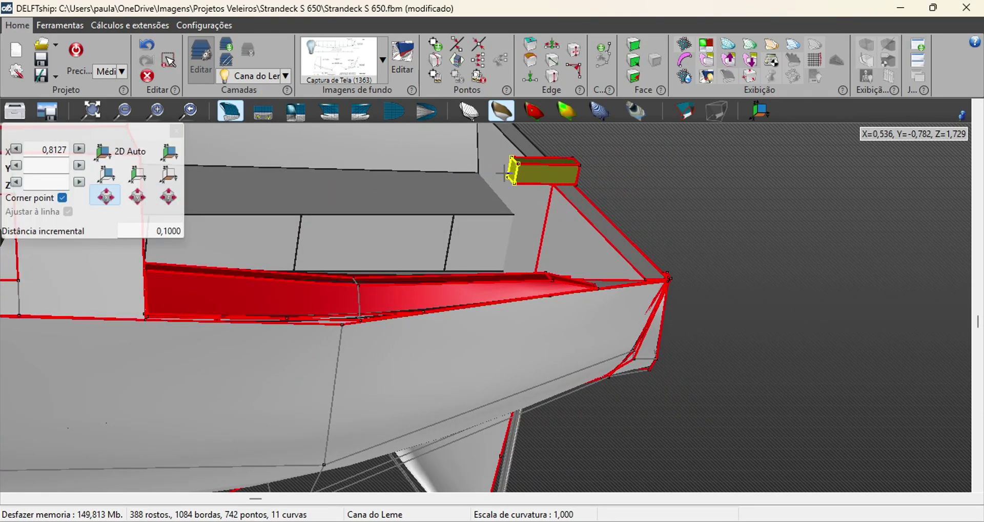
ctrl+drag(511, 175, 331, 164)
click(560, 318)
scroll(559, 318, down, 2)
click(551, 318)
drag(717, 308, 686, 312)
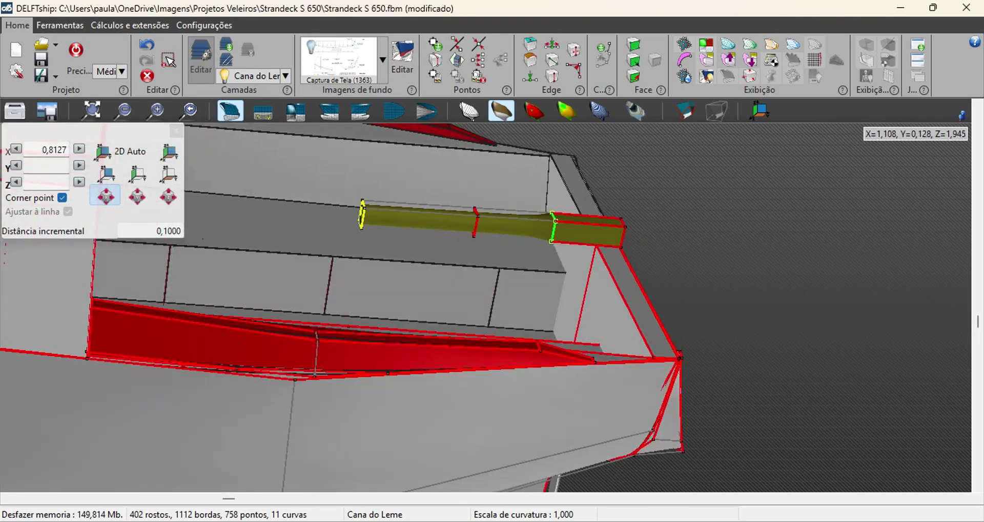
- Raise the section where the tiller handle meets the aft block
click(553, 226)
click(168, 200)
drag(558, 227, 561, 214)
- Split the tiller block's two lower lengthwise edges in wireframe display, join the new points and lower them slightly
drag(689, 256, 589, 279)
click(469, 111)
right_drag(610, 287, 611, 254)
click(561, 362)
ctrl+click(567, 355)
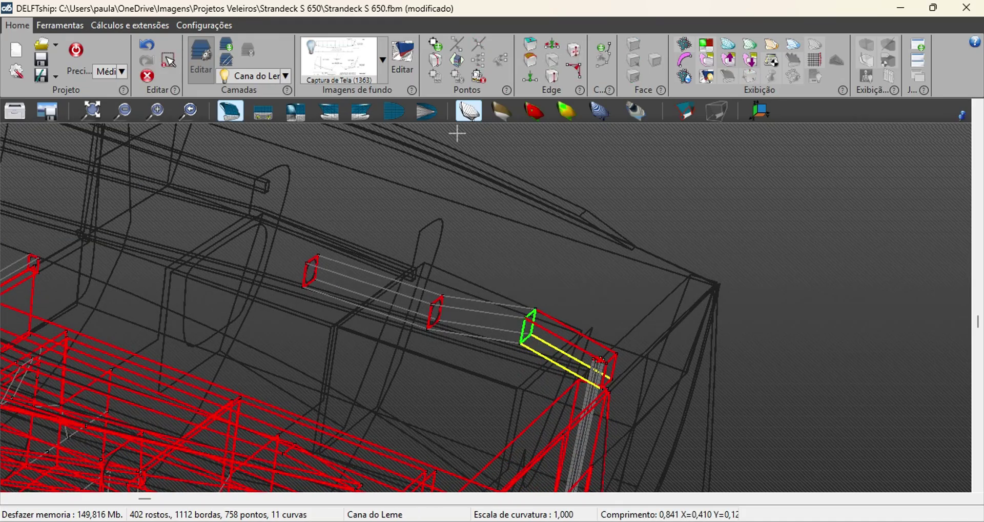
click(457, 44)
drag(717, 318, 800, 325)
drag(636, 187, 636, 190)
drag(738, 221, 757, 265)
- Divide the tiller block's two upper lengthwise edges, raise the new points slightly and return to shaded display
click(639, 263)
ctrl+click(642, 272)
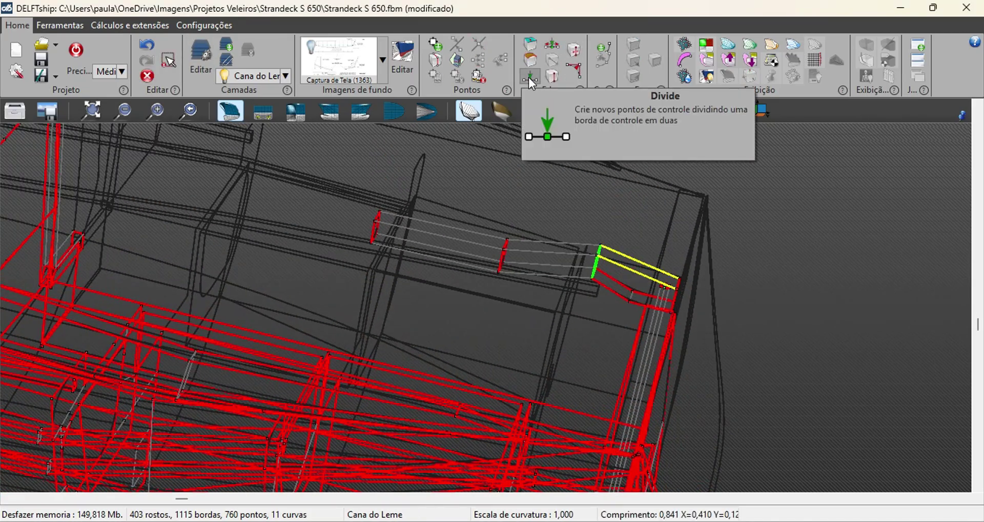
click(528, 77)
drag(639, 265, 639, 260)
mouse_move(738, 256)
mouse_down()
mouse_move(469, 224)
mouse_move(497, 328)
mouse_up()
scroll(565, 325, up, 3)
key(Escape)
click(501, 111)
- Select the control points and opposite edges at the tiller handle's open front end
scroll(588, 292, down, 4)
drag(568, 312, 589, 292)
scroll(589, 292, up, 1)
ctrl+drag(563, 228, 588, 283)
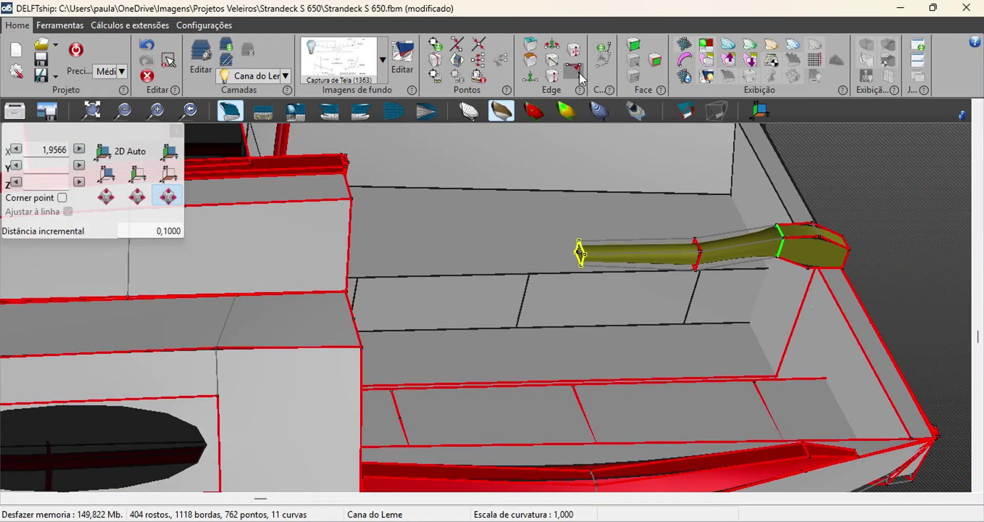
scroll(569, 266, up, 3)
ctrl+click(568, 265)
key(Escape)
scroll(567, 262, up, 3)
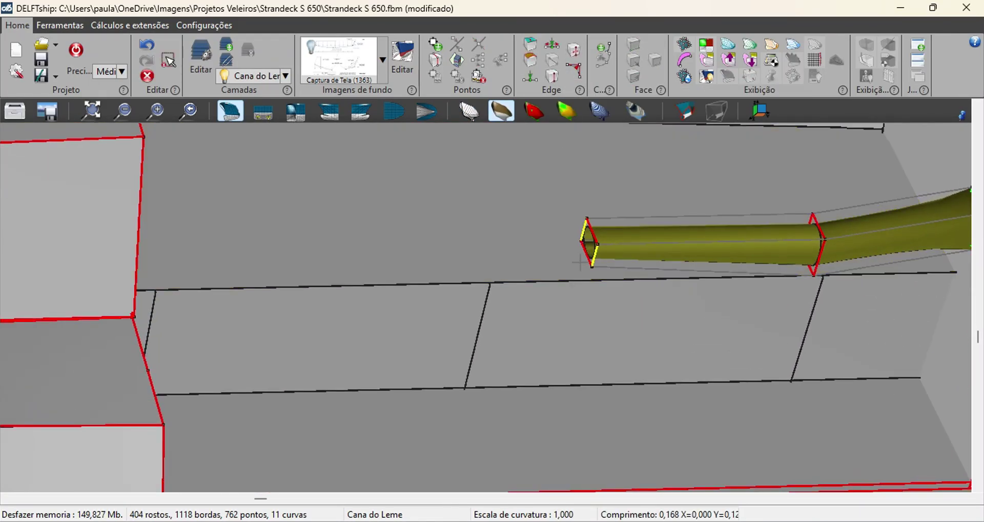
key(Escape)
- Set the Cana do Leme layer's colour to red and the Eixo do Leme layer's colour to white
scroll(581, 262, down, 3)
middle_drag(580, 262, 609, 272)
drag(912, 210, 687, 309)
middle_drag(687, 310, 677, 333)
click(197, 67)
click(328, 382)
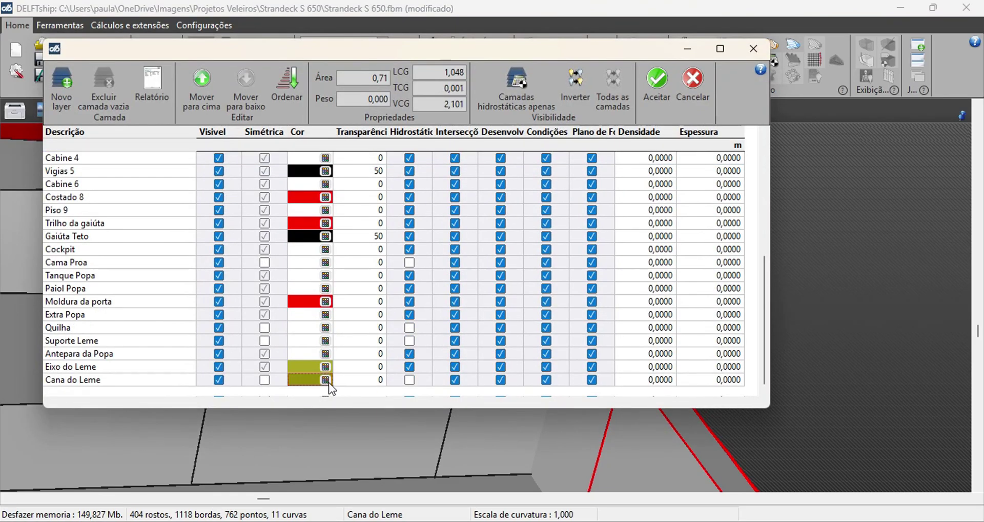
click(61, 121)
click(76, 281)
click(324, 368)
click(193, 184)
click(91, 281)
click(657, 82)
- Add a 6-point cylinder from 0,000, 1,000, 0,000 to the origin with 0,020 m radii on a new layer
scroll(753, 336, down, 5)
drag(753, 337, 783, 349)
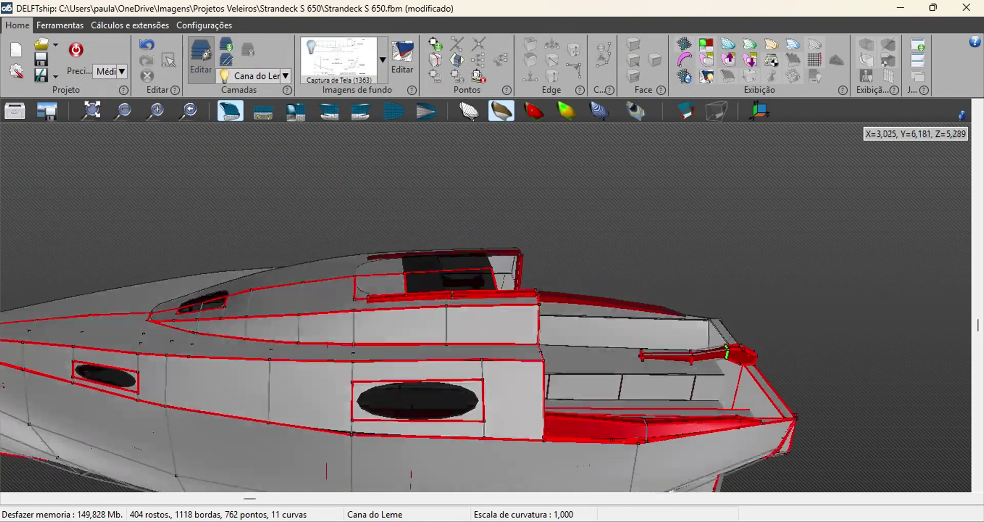
drag(638, 225, 633, 267)
scroll(615, 317, down, 4)
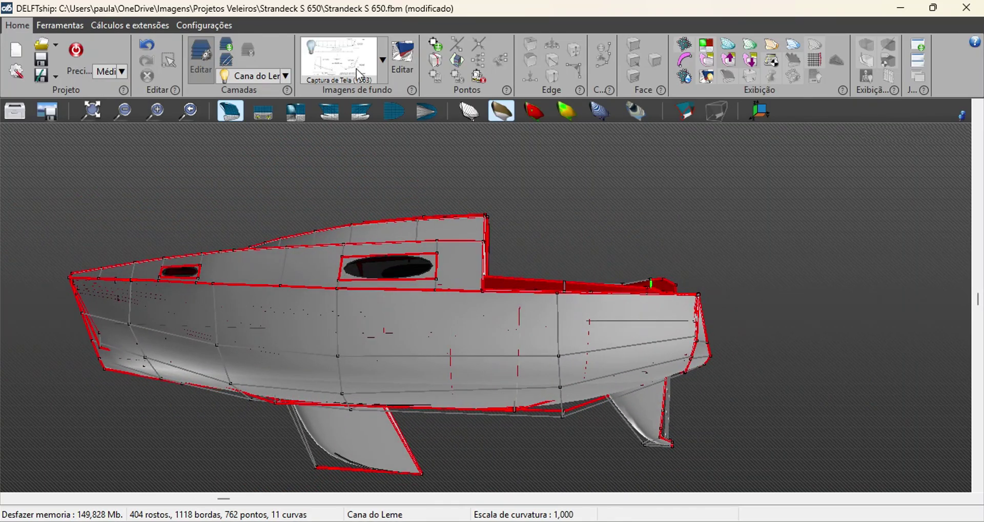
click(60, 25)
click(893, 71)
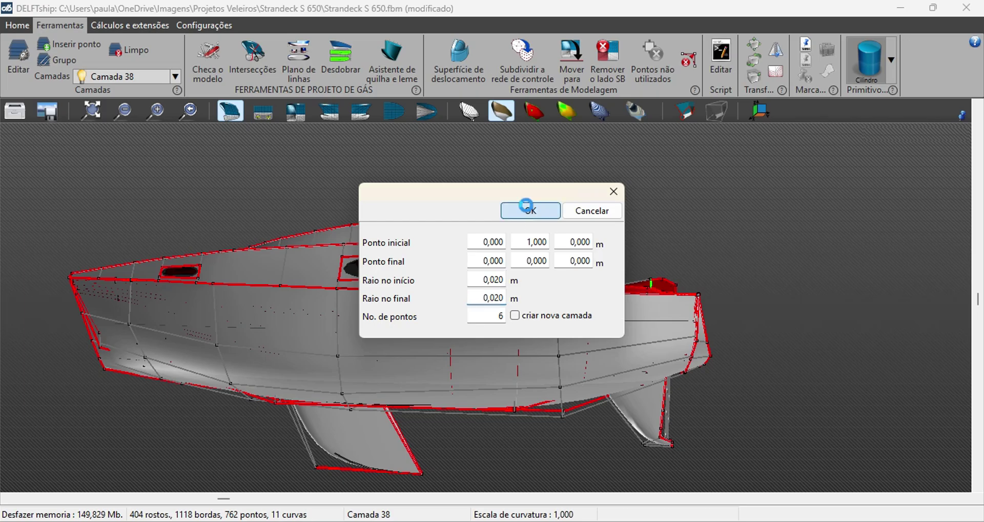
- Raise the transverse cylinder above the deck and move it lengthwise over the tiller near the transom
drag(712, 334, 559, 339)
click(426, 373)
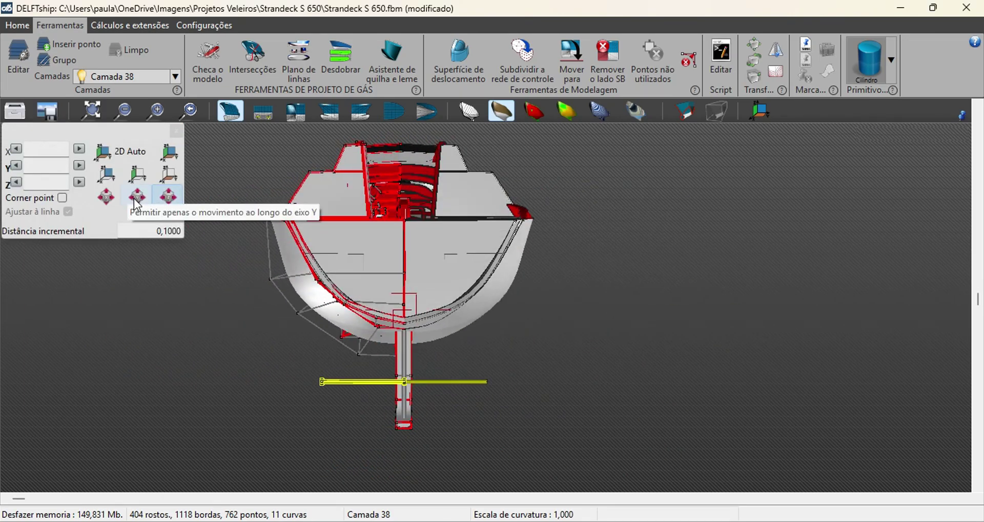
drag(416, 194, 720, 224)
click(106, 197)
drag(640, 220, 569, 271)
scroll(693, 244, up, 3)
scroll(694, 243, up, 1)
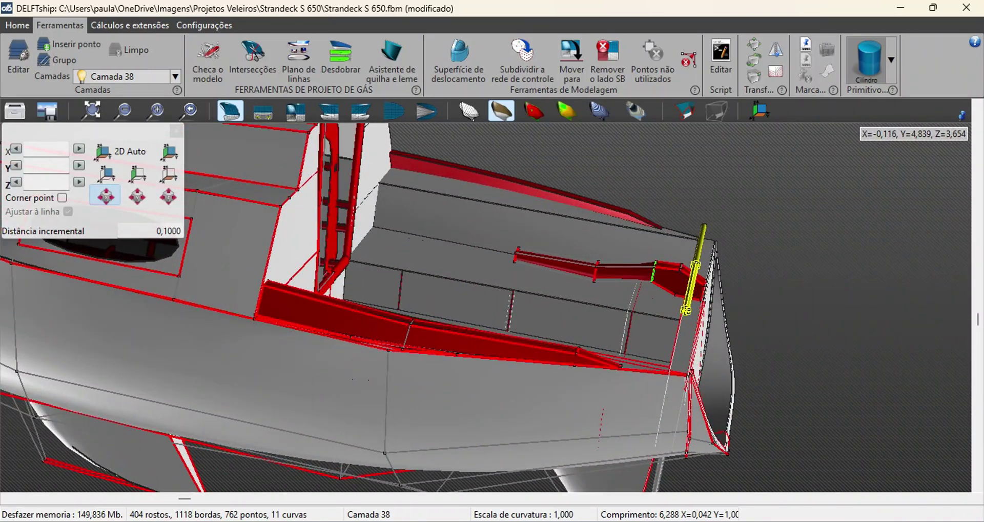
- Shift the cylinder's outer end points across the beam until the end forms a flat opening facing the deck
drag(689, 291, 439, 309)
scroll(438, 309, up, 2)
key(Escape)
scroll(428, 282, up, 5)
click(373, 164)
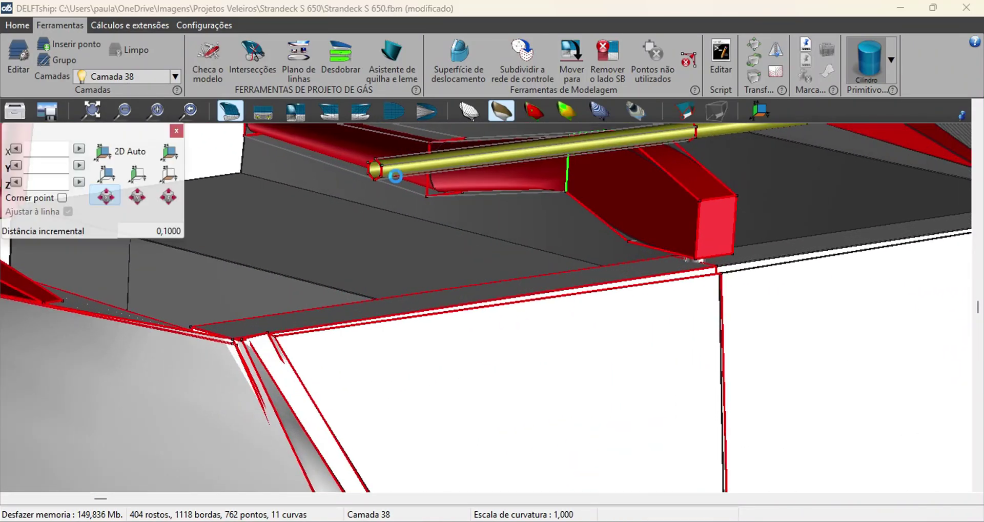
key(Escape)
scroll(369, 161, up, 2)
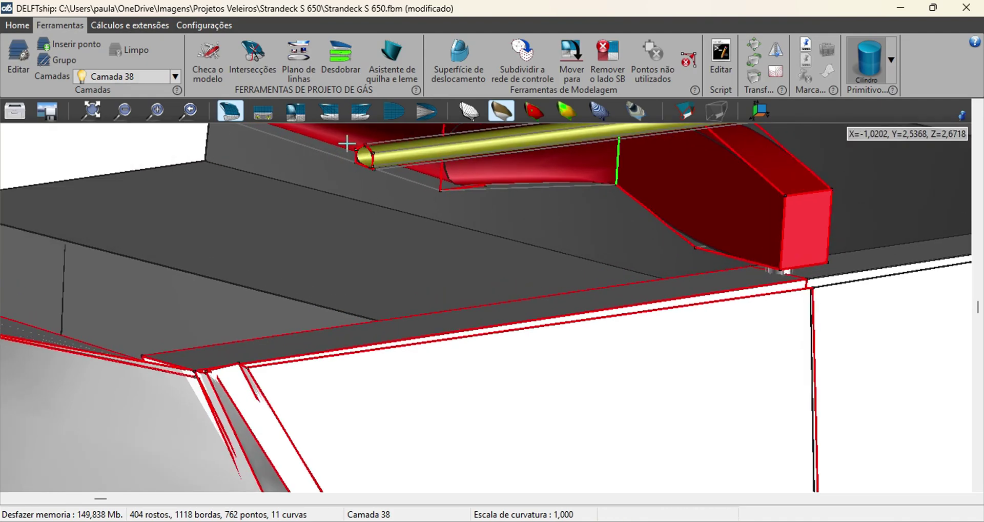
drag(348, 149, 346, 149)
drag(440, 241, 414, 217)
drag(498, 235, 437, 278)
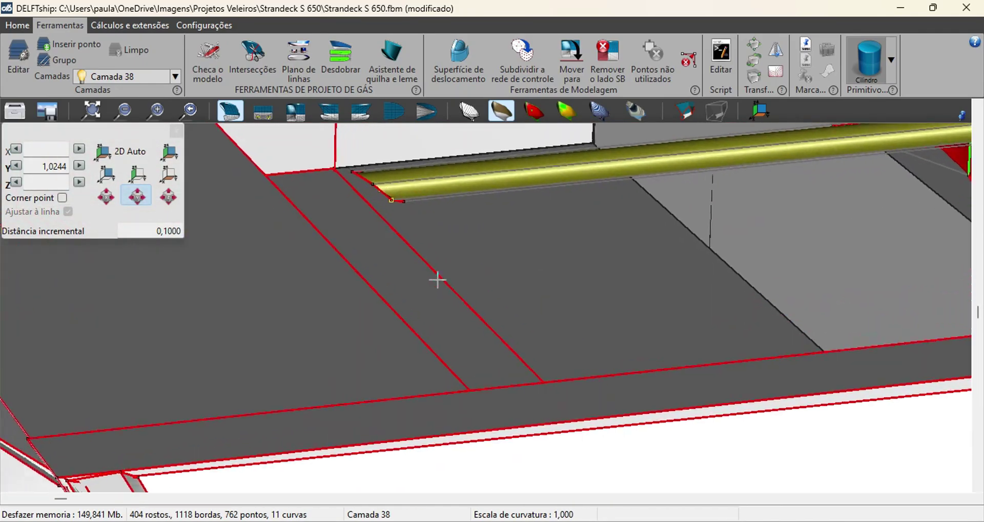
scroll(410, 251, up, 2)
drag(394, 177, 395, 174)
- Extrude the tube's flat outer end down towards the deck and slant the new leg outward
scroll(391, 267, down, 3)
scroll(392, 267, down, 1)
double_click(376, 197)
drag(282, 222, 323, 221)
click(106, 196)
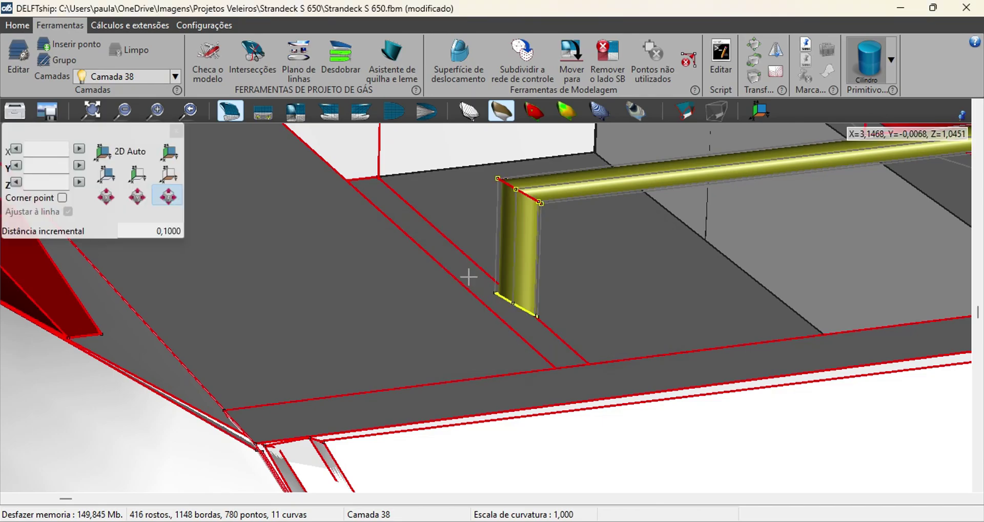
- Extrude the slanted leg's lower end once more, straight down to the aft deck
key(ctrl+e)
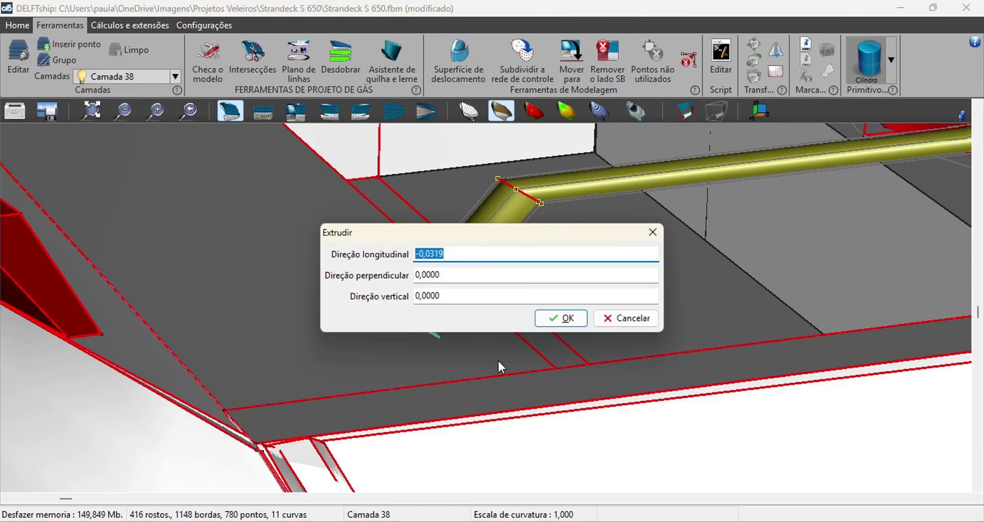
click(628, 318)
click(168, 196)
key(ctrl+e)
click(560, 318)
- Select the edge rings at the tube's two bends and remove their crease to round the corners
scroll(474, 414, down, 4)
scroll(473, 414, down, 1)
ctrl+click(473, 414)
ctrl+double_click(313, 424)
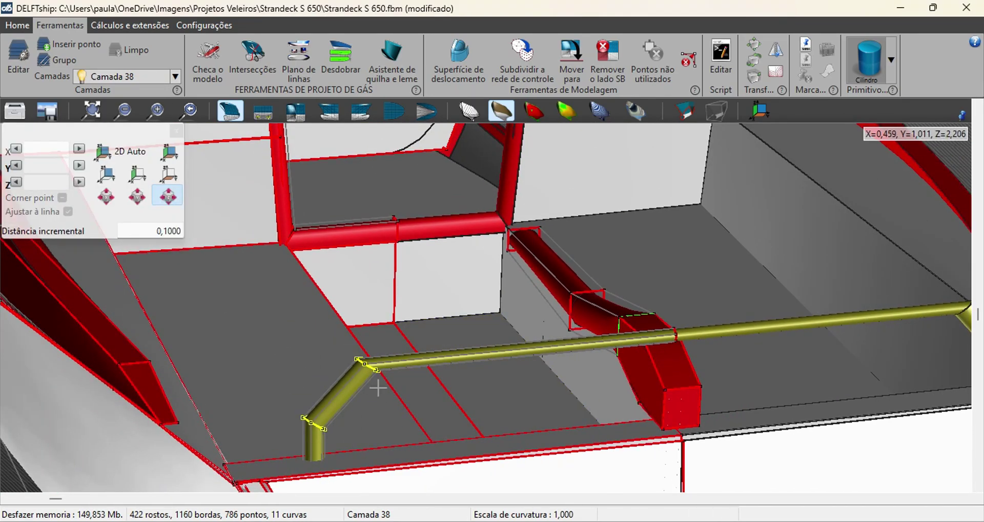
click(17, 25)
click(530, 60)
- Set the colour of layer Camada 38 to red
scroll(504, 355, down, 5)
click(205, 56)
click(303, 382)
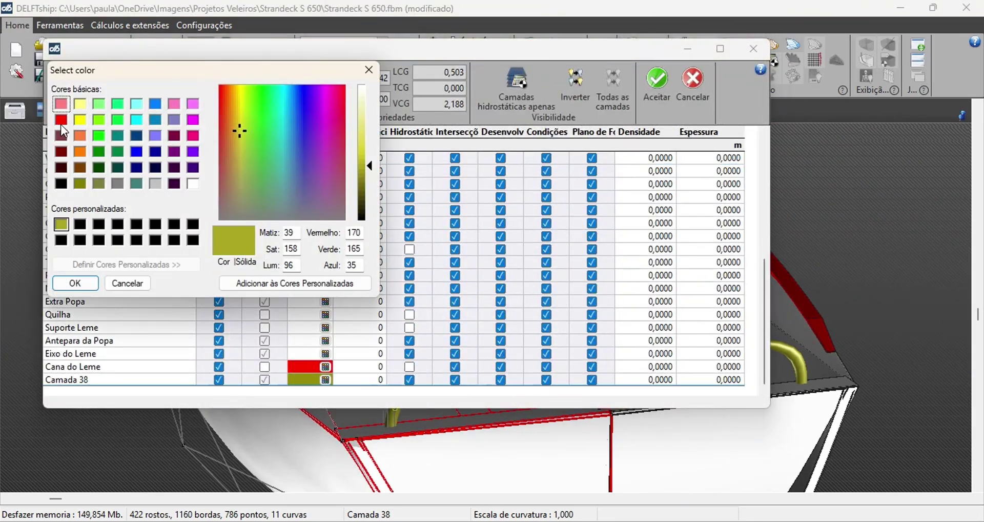
click(61, 118)
click(76, 281)
click(595, 80)
- Rename the bent tube's layer Camada 38 as Targa
key(Escape)
scroll(499, 358, down, 5)
drag(498, 358, 566, 400)
drag(249, 370, 137, 384)
right_drag(137, 385, 288, 369)
key(Escape)
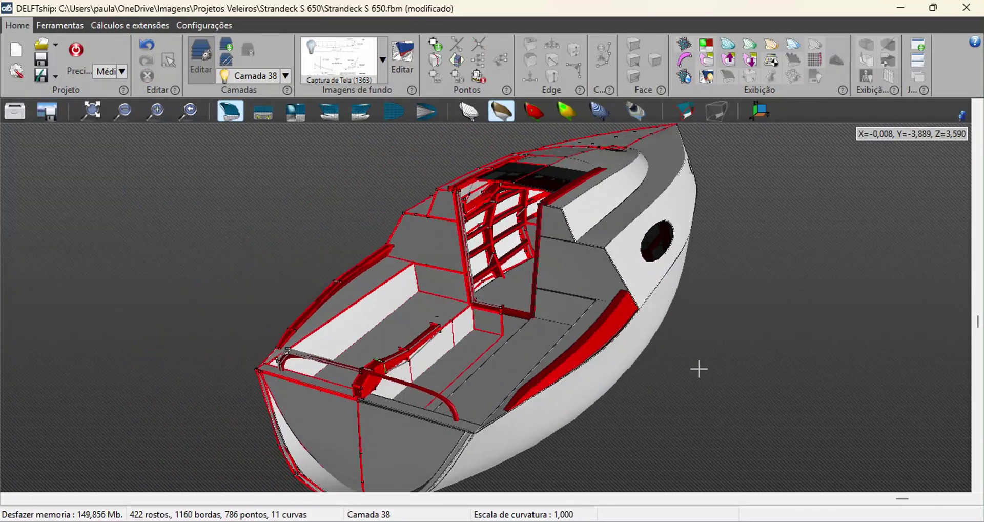
drag(698, 369, 738, 371)
click(202, 57)
click(100, 383)
text(Targa)
click(656, 82)
- Compare the boat's side view with the dimensioned profile background around the stern and rudder
drag(492, 410, 700, 413)
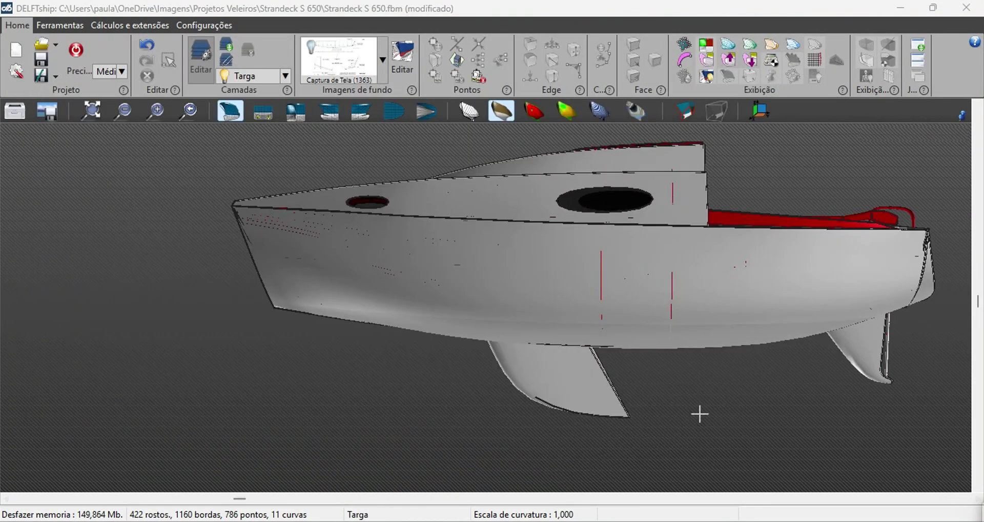
right_drag(700, 413, 482, 389)
mouse_move(481, 390)
mouse_down()
mouse_move(327, 392)
mouse_move(492, 395)
mouse_up()
click(333, 112)
click(383, 76)
click(692, 311)
scroll(692, 312, down, 2)
right_drag(692, 312, 529, 311)
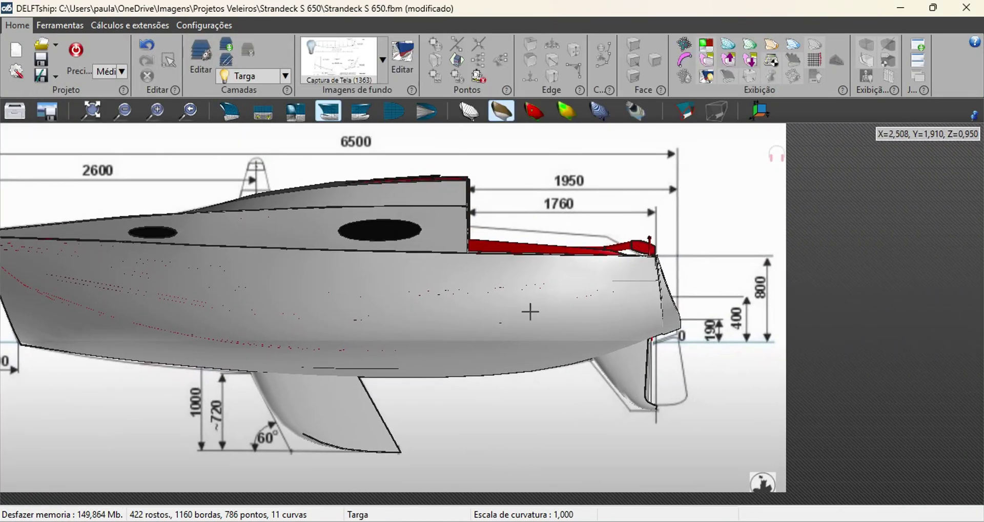
- Create another layer and add a box primitive starting at the origin
click(230, 46)
click(59, 25)
click(891, 59)
click(874, 97)
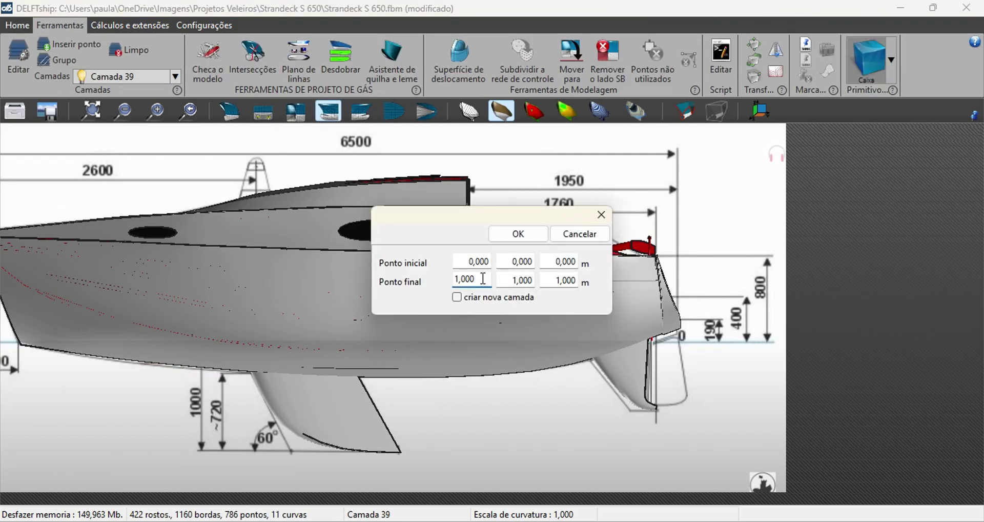
click(579, 233)
- Turn off symmetry for the new box's layer, Camada 39
click(17, 25)
click(201, 54)
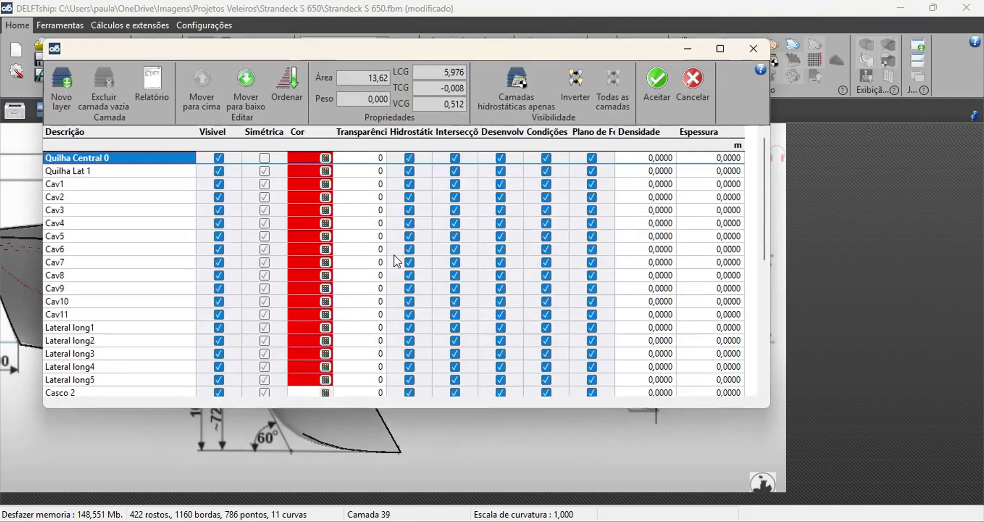
click(264, 381)
click(657, 82)
- Return to the perspective view and hide the profile background image around the new box
click(230, 111)
drag(594, 405, 514, 411)
scroll(514, 410, up, 6)
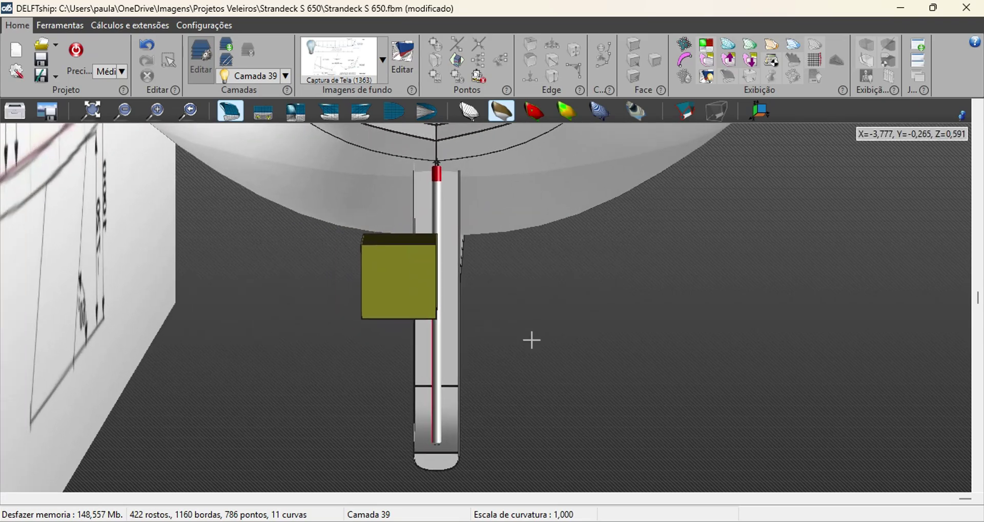
mouse_move(532, 341)
mouse_down()
mouse_move(640, 333)
mouse_move(515, 335)
mouse_up()
click(382, 59)
click(448, 67)
click(514, 358)
scroll(514, 358, down, 8)
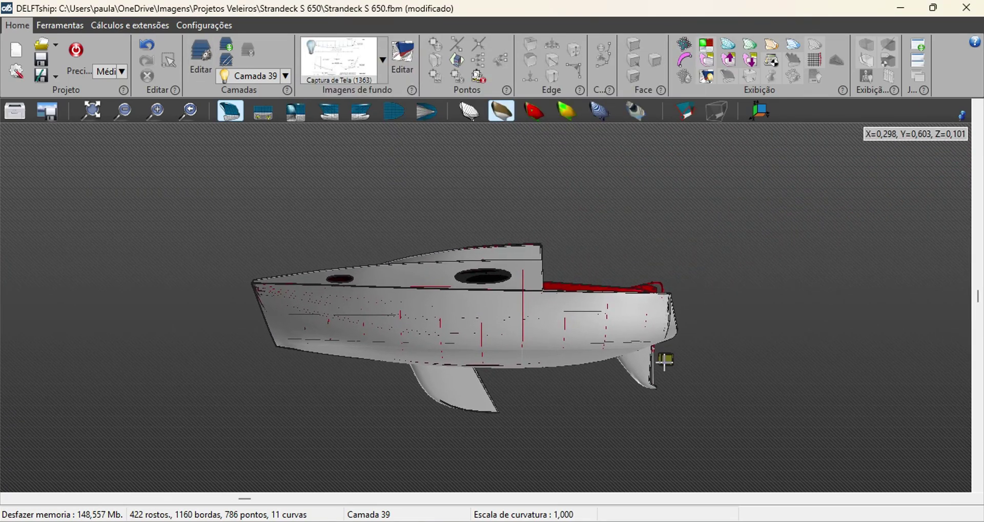
- Show the control net, select the new box behind the stern and move it sideways to the starboard side
scroll(670, 383, up, 1)
drag(689, 379, 782, 356)
click(105, 196)
key(Escape)
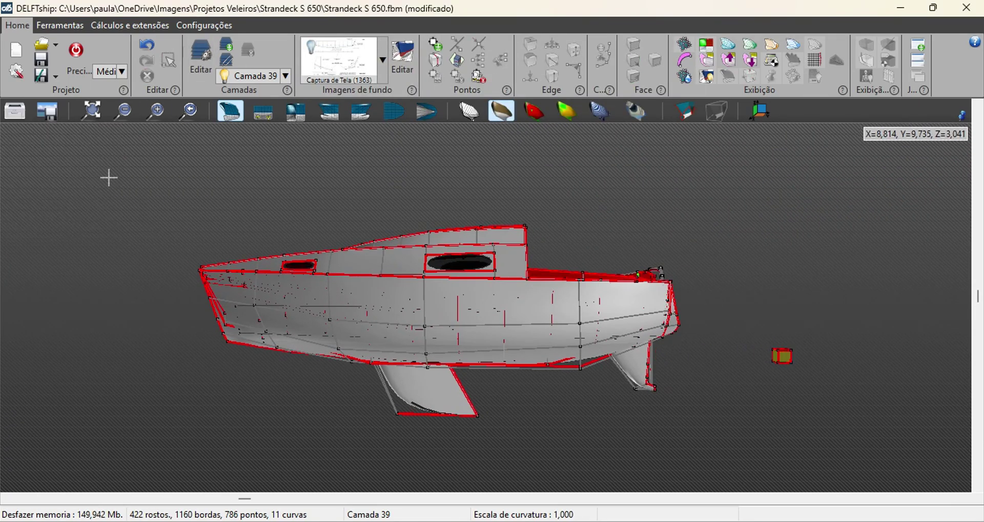
drag(156, 169, 707, 445)
key(Escape)
drag(668, 362, 487, 393)
scroll(488, 393, up, 4)
right_drag(487, 393, 547, 389)
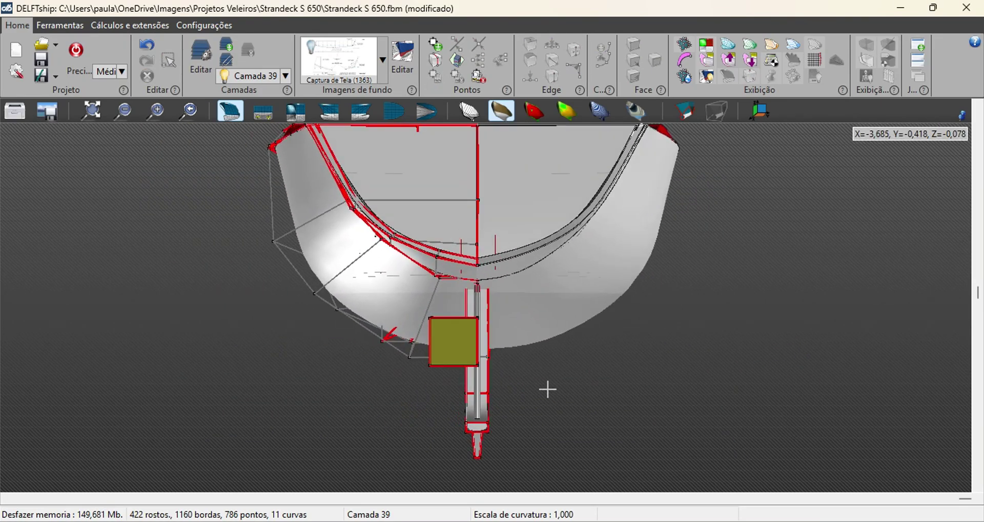
drag(491, 373, 419, 309)
click(135, 199)
drag(441, 394, 554, 397)
- Place the box as a flat rectangular instrument panel on the cabin's aft bulkhead, starboard of the companionway, and copy it alongside
right_drag(743, 338, 410, 328)
drag(605, 390, 640, 390)
key(Escape)
drag(858, 363, 817, 297)
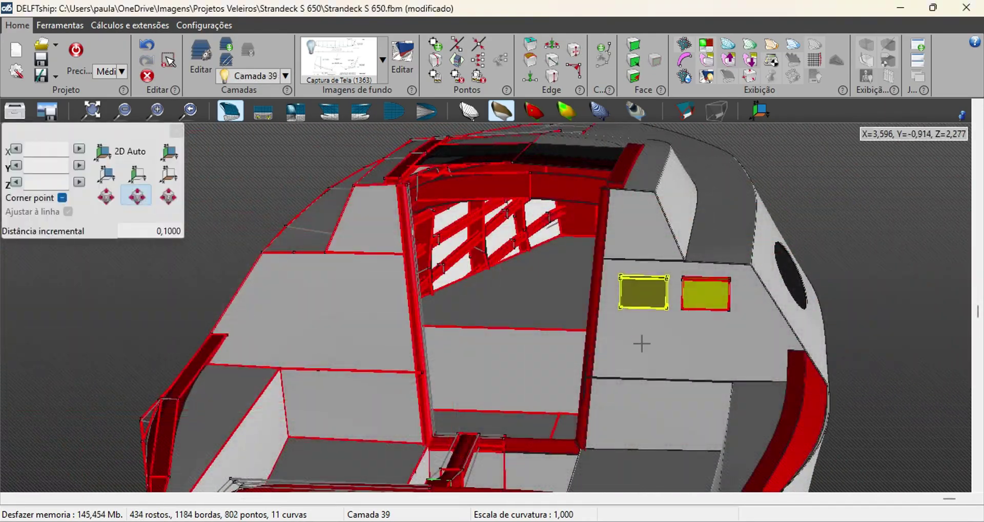
- Place another copy of the rectangular instrument panel below the pair on the cabin's aft bulkhead
right_drag(641, 342, 597, 307)
scroll(868, 366, down, 5)
scroll(590, 314, up, 5)
key(Escape)
drag(587, 205, 635, 253)
key(Escape)
drag(609, 239, 608, 277)
click(615, 331)
- Rename layer Camada 39 as Controles and set its colour to dark grey
scroll(853, 462, down, 5)
middle_drag(808, 431, 574, 333)
right_drag(574, 333, 399, 406)
click(285, 76)
click(229, 512)
click(285, 76)
click(201, 55)
scroll(276, 324, down, 10)
click(325, 210)
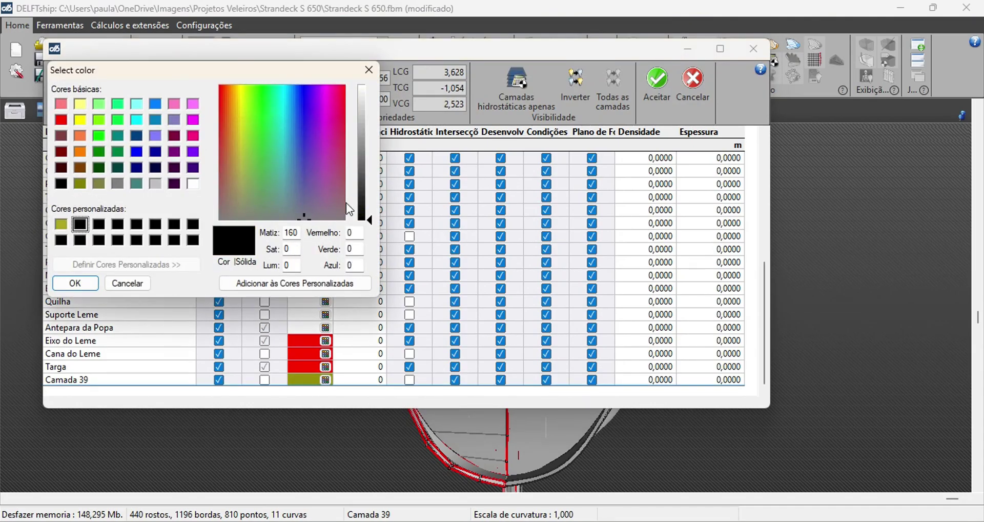
click(75, 283)
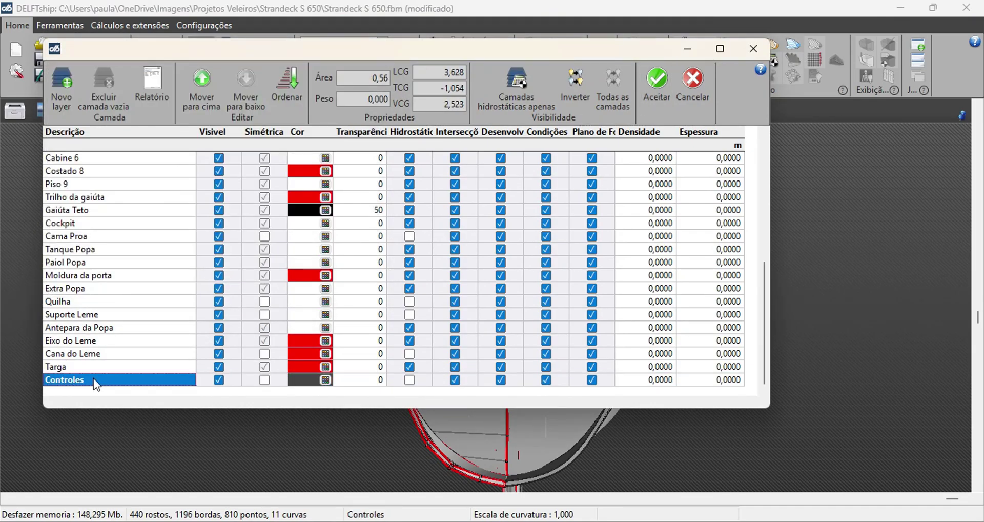
click(656, 84)
drag(666, 328, 612, 251)
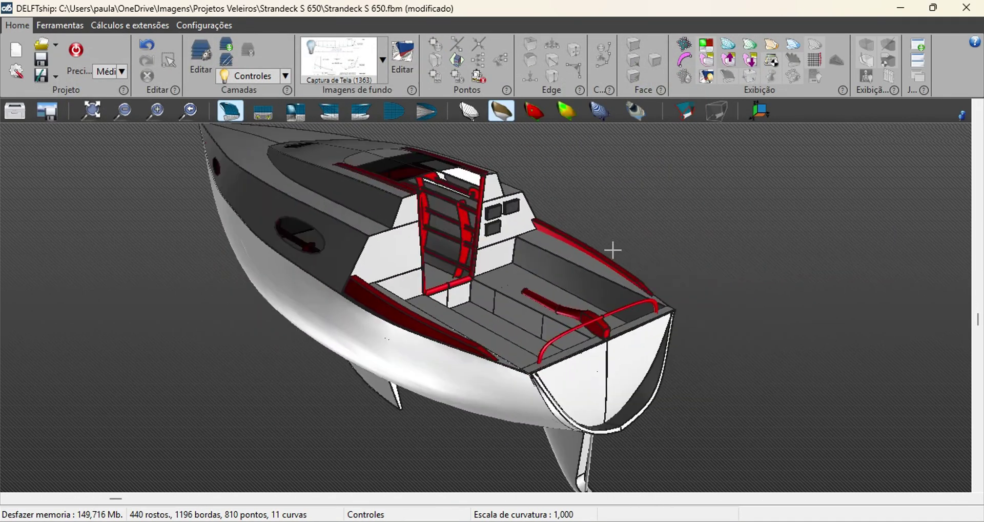
- Add a 0.300 m box primitive starting at the origin on layer Camada 41 and select it in the perspective view
drag(198, 186, 813, 453)
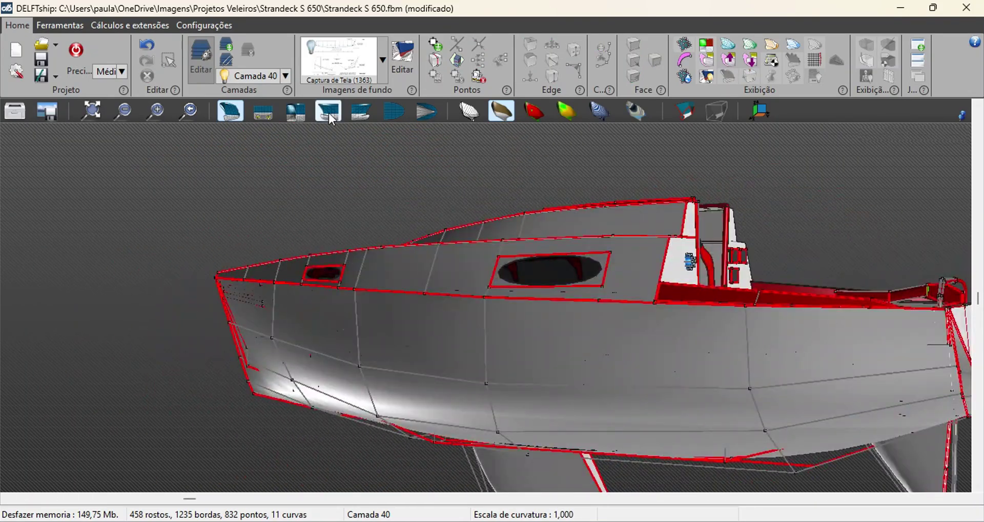
click(871, 62)
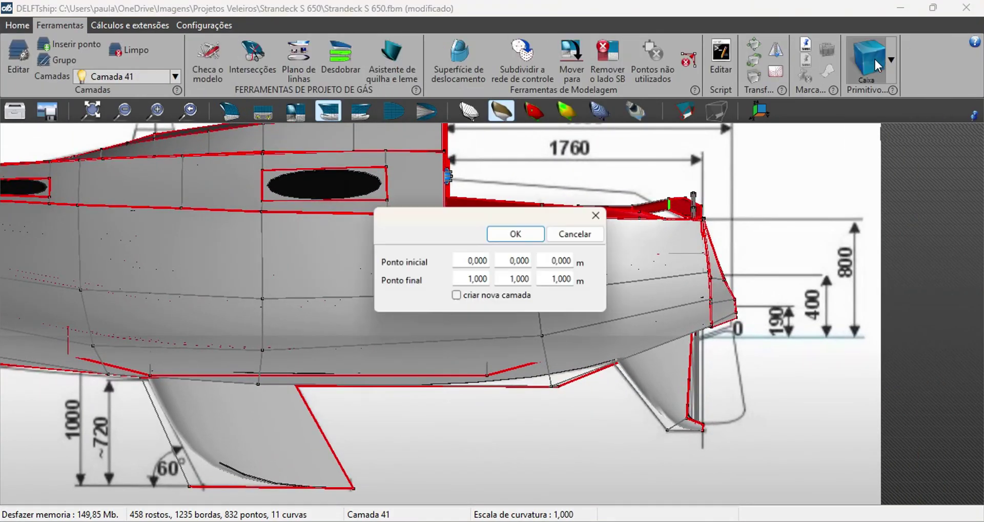
text(300)
click(518, 234)
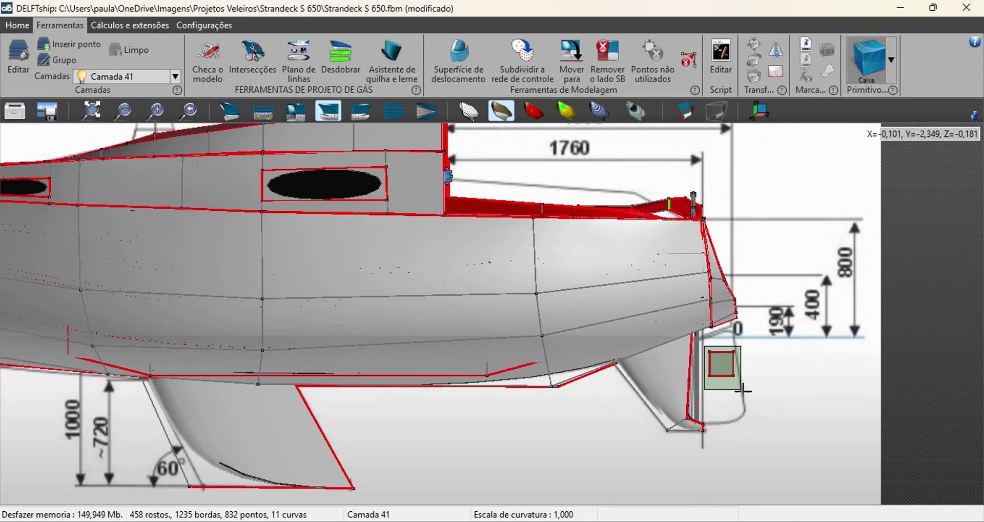
key(Escape)
click(232, 112)
scroll(492, 328, up, 2)
drag(481, 341, 564, 394)
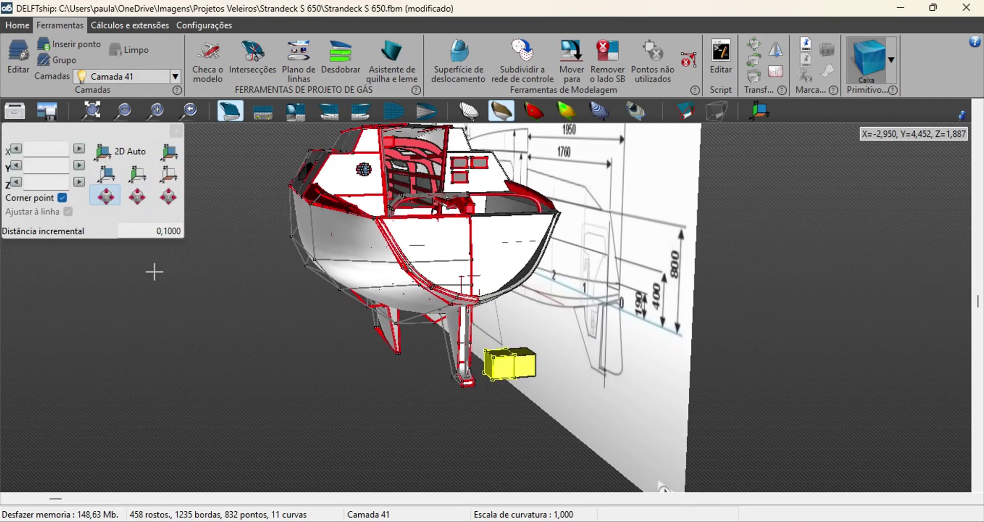
- Exclude Camada 41 from hydrostatics, turn off its symmetry, and rename it Leme and Camada 40 Bússola
click(175, 77)
click(108, 493)
click(175, 77)
click(112, 510)
click(17, 26)
click(199, 55)
click(409, 380)
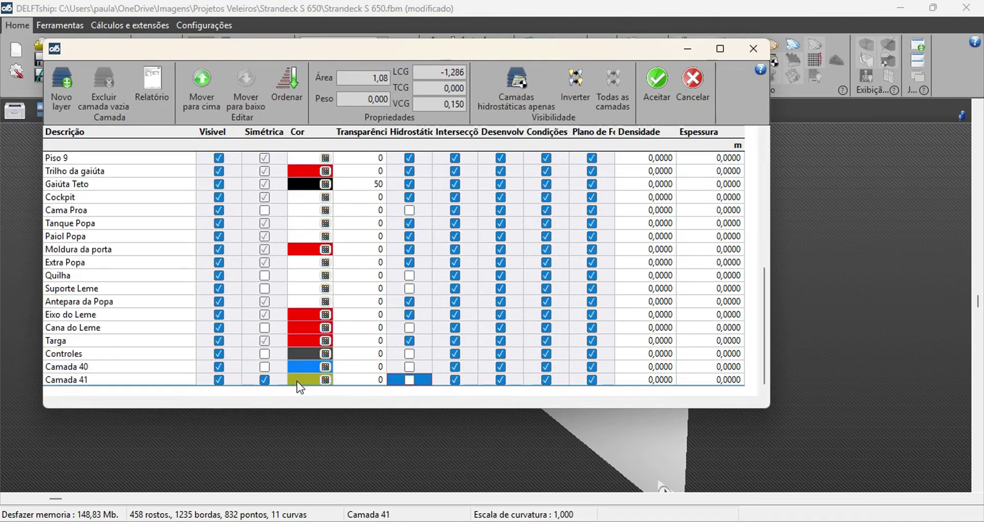
click(656, 79)
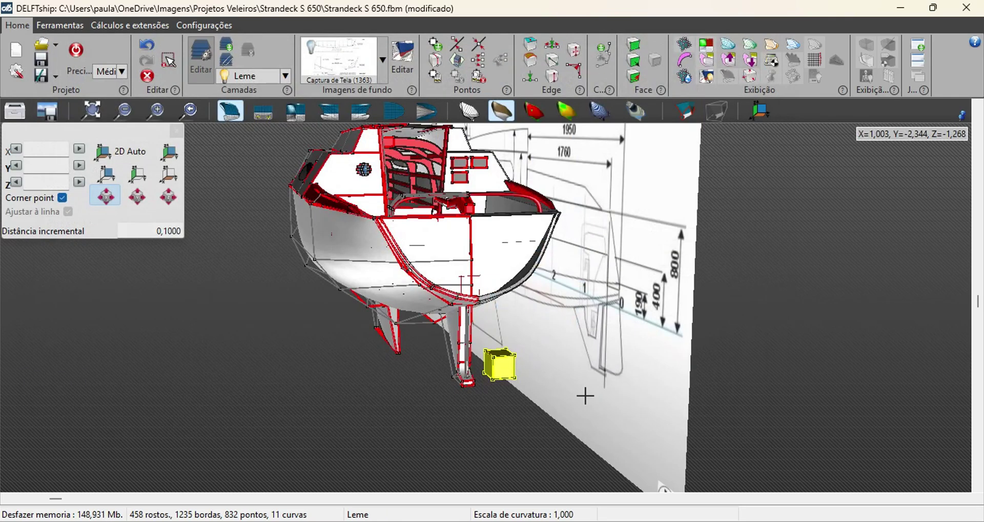
- Thin the Leme box and move it sideways onto the rudder stock's centreline
drag(584, 396, 435, 400)
scroll(434, 400, up, 4)
right_drag(434, 400, 650, 430)
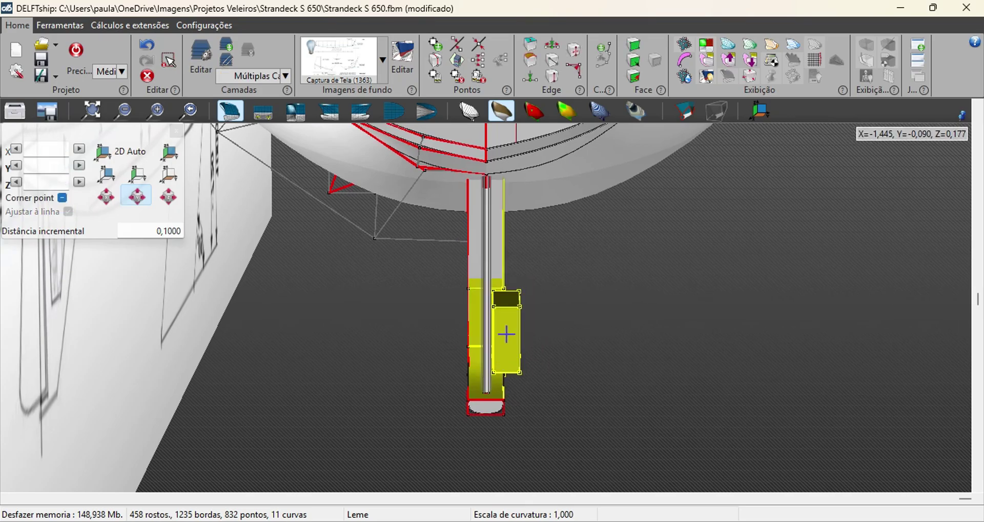
drag(494, 339, 482, 341)
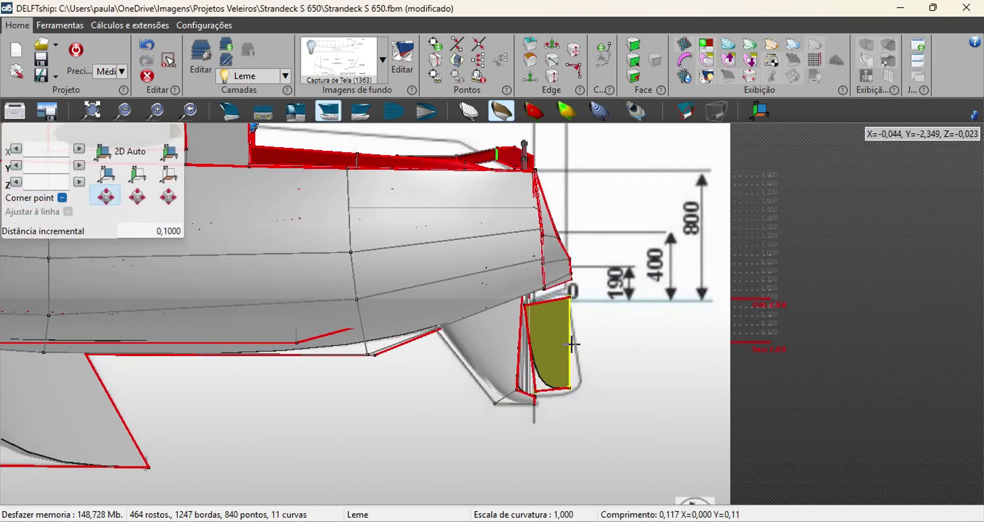
- Move the rudder blade's corner points to the rudder outline of the profile background, hiding Suporte Leme to reach the forward ones
click(580, 295)
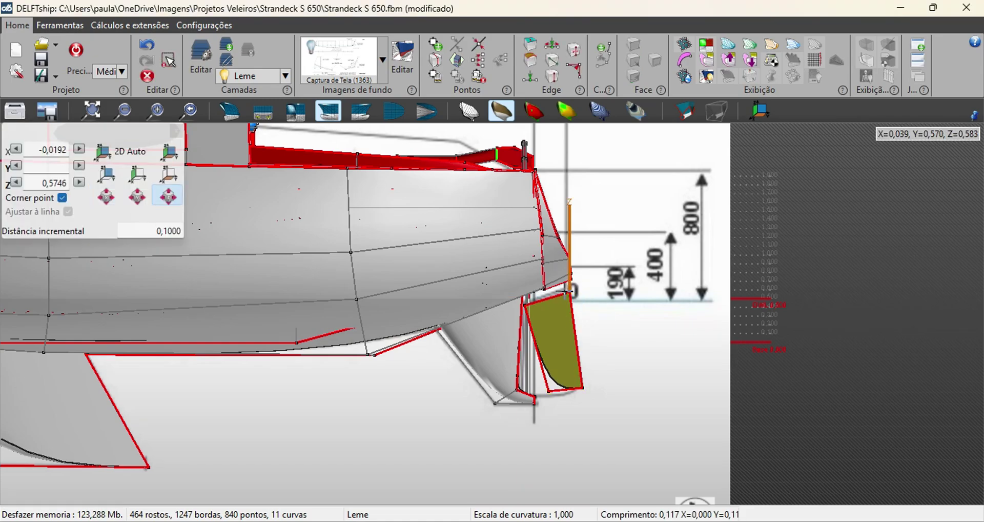
click(546, 391)
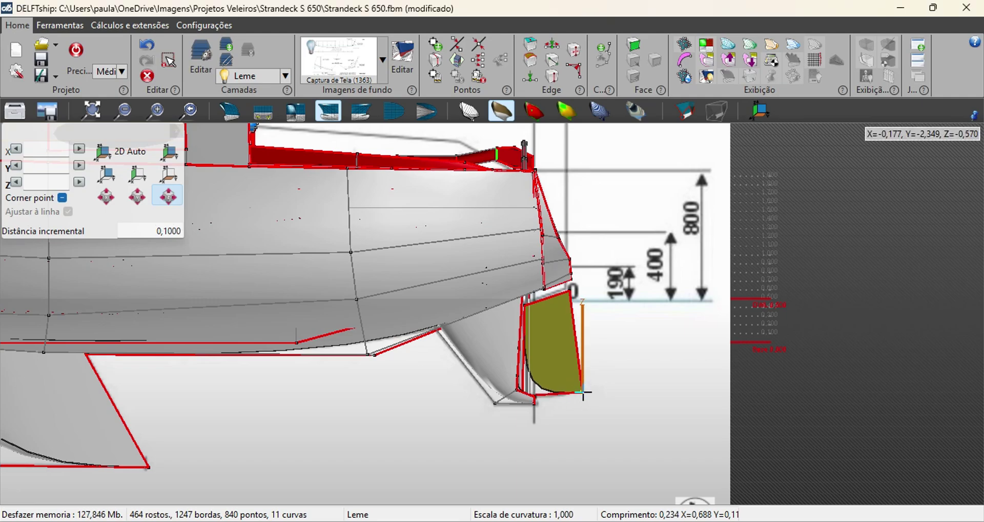
click(285, 76)
click(518, 394)
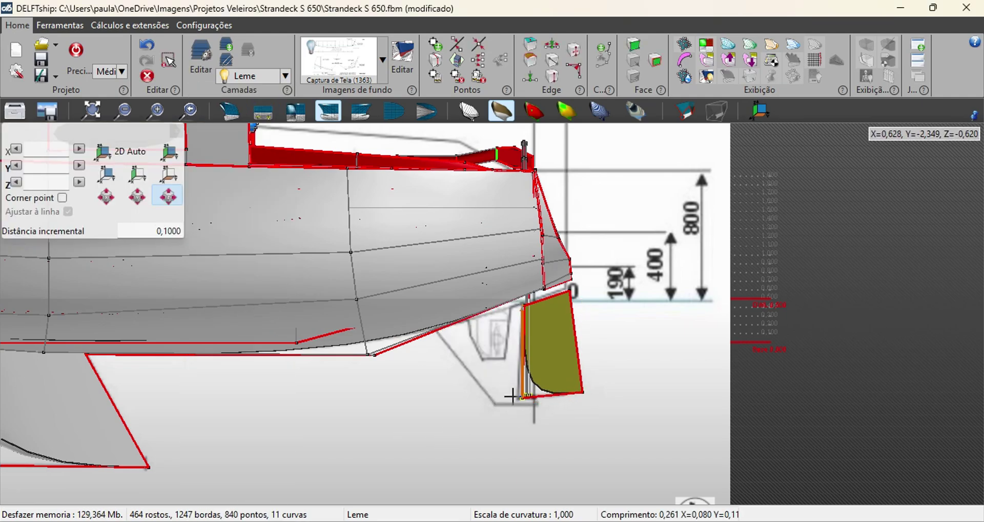
- Crease the rudder blade's lower forward edge and show the Suporte Leme layer again
click(285, 75)
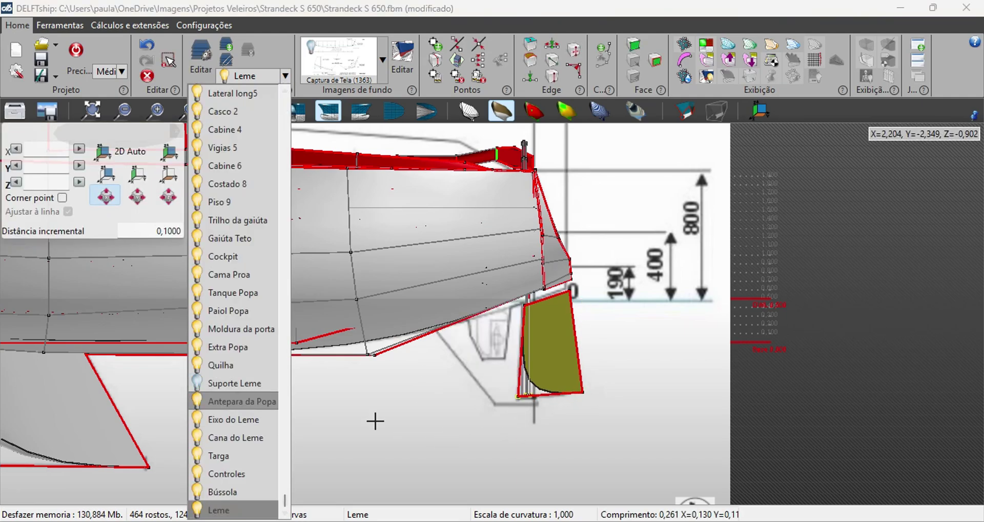
click(581, 77)
click(285, 76)
click(199, 383)
click(538, 453)
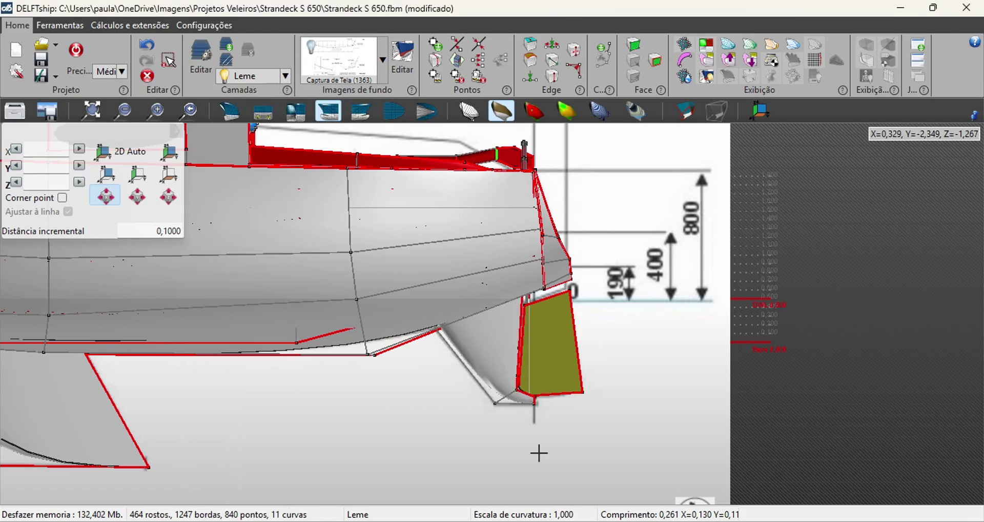
- Try removing the crease from the rudder blade's trailing edge and compare its shape with the profile background
click(230, 111)
drag(512, 367, 359, 374)
scroll(321, 371, up, 3)
click(318, 371)
click(574, 67)
drag(461, 377, 723, 380)
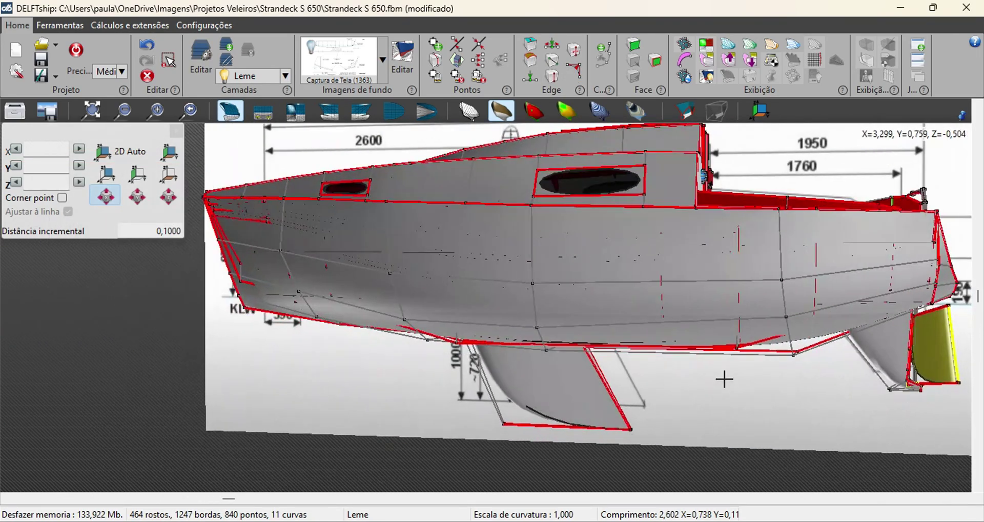
click(328, 112)
scroll(712, 389, up, 5)
right_drag(712, 388, 503, 387)
click(286, 77)
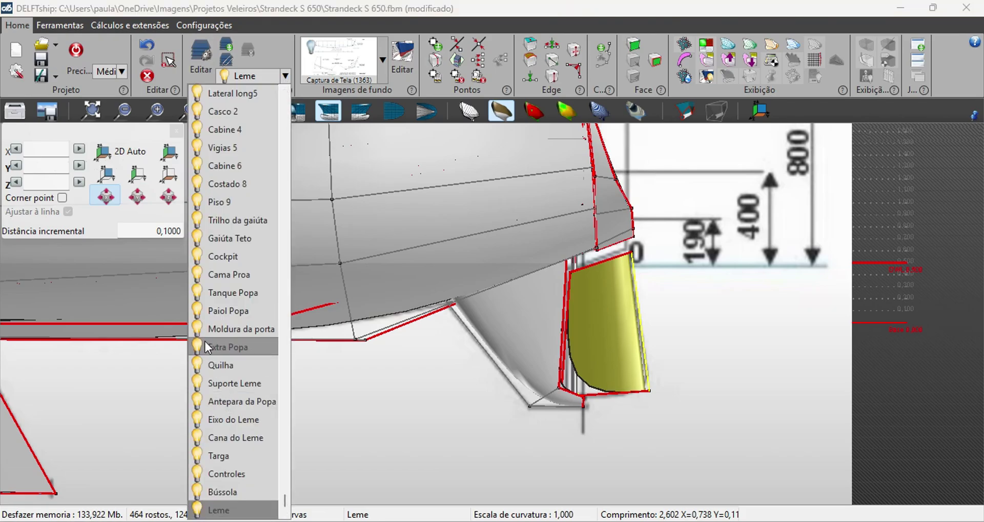
click(570, 422)
click(574, 71)
- Toggle the creasing on the rudder blade's vertical edges so that its sides curve smoothly
click(286, 76)
click(201, 384)
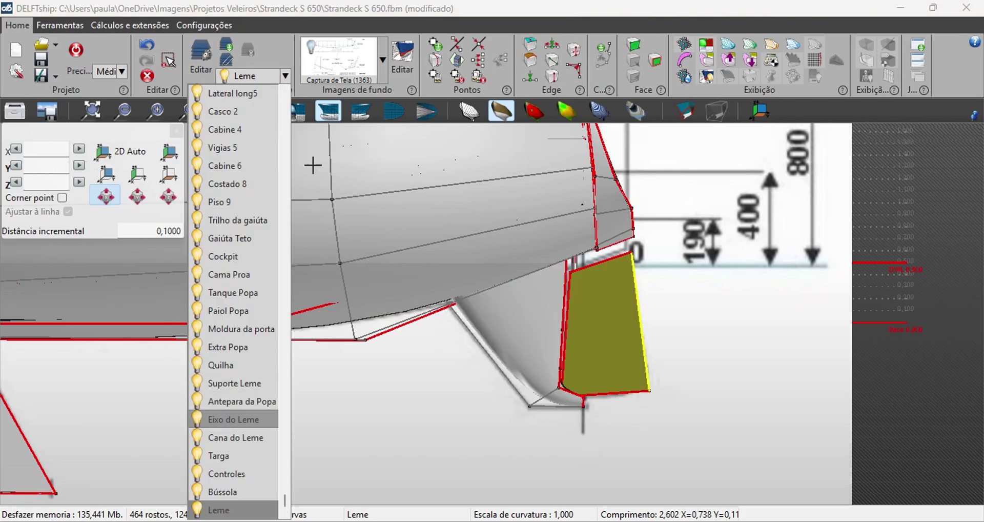
click(230, 111)
key(Escape)
scroll(544, 358, up, 3)
click(541, 328)
click(574, 69)
drag(462, 440, 738, 454)
- Hide the Suporte Leme layer to select the whole rudder blade for vertical adjustment, and restore the layer
click(285, 76)
click(198, 384)
drag(764, 272, 851, 385)
click(168, 196)
click(285, 76)
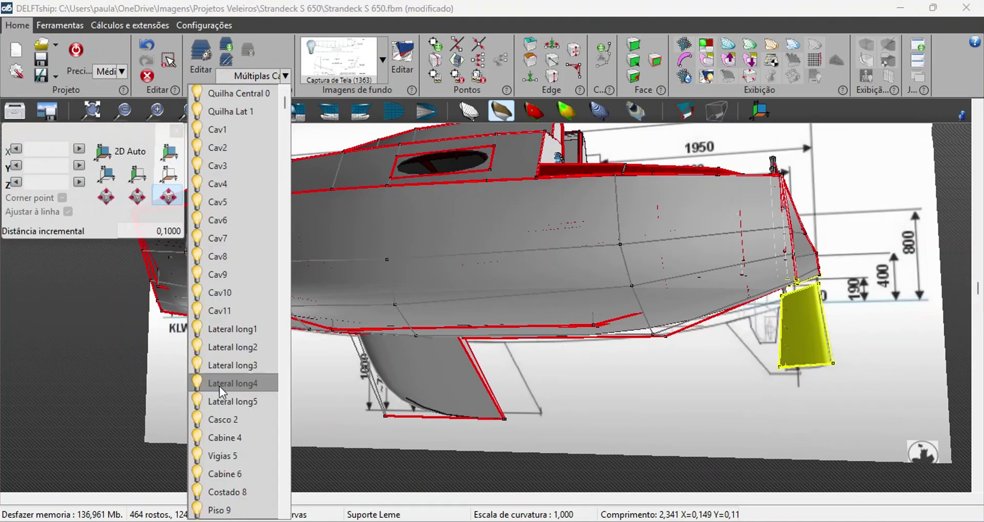
click(221, 390)
drag(718, 387, 685, 388)
key(Escape)
- Set the colour of the Leme layer to white
click(286, 76)
click(200, 58)
scroll(374, 385, down, 10)
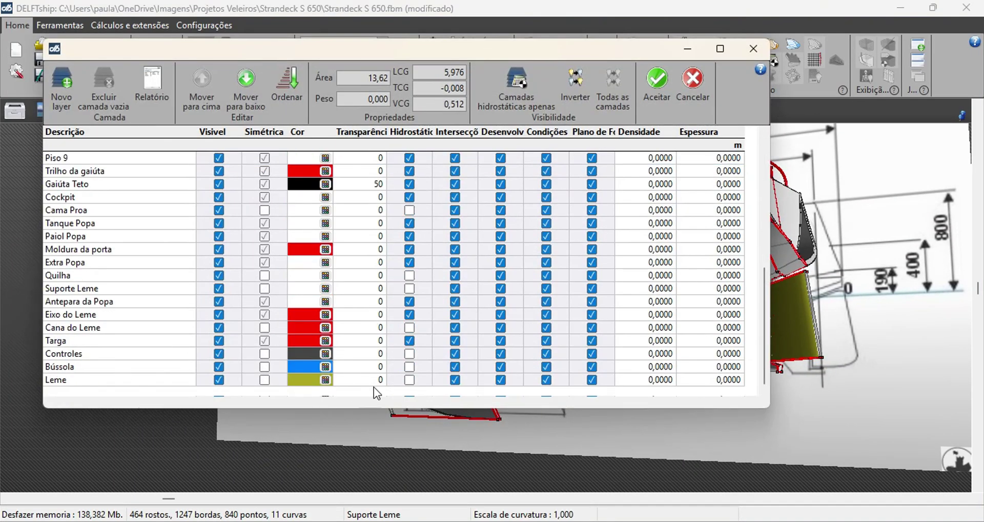
click(326, 380)
click(663, 79)
- Hide the control net and the profile background image Captura de Tela (1382)
drag(579, 410, 528, 412)
click(684, 44)
drag(661, 426, 838, 431)
click(382, 60)
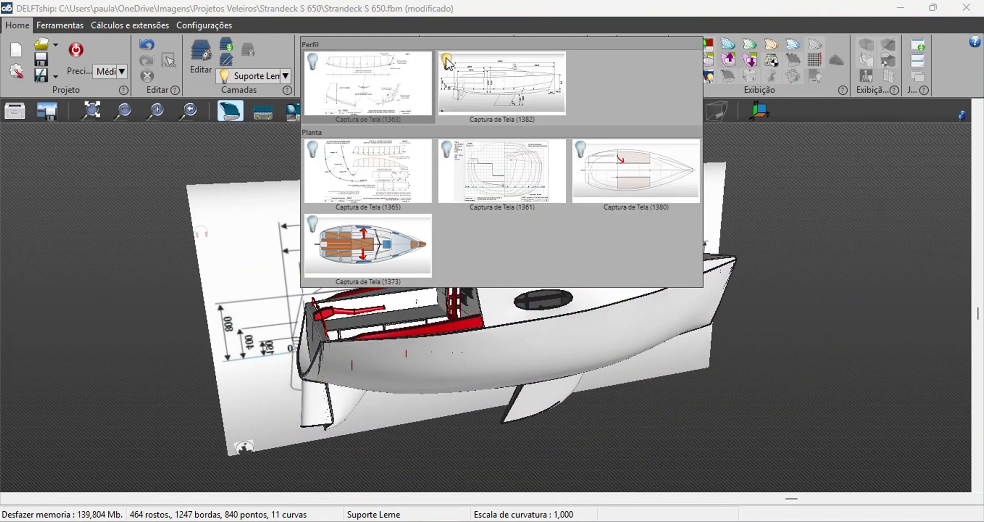
click(450, 64)
- Hide the cabin and hull skin layers, including Cabine 6, Trilho da gaiúta and Gaiúta Teto, to expose the internal frames
click(285, 76)
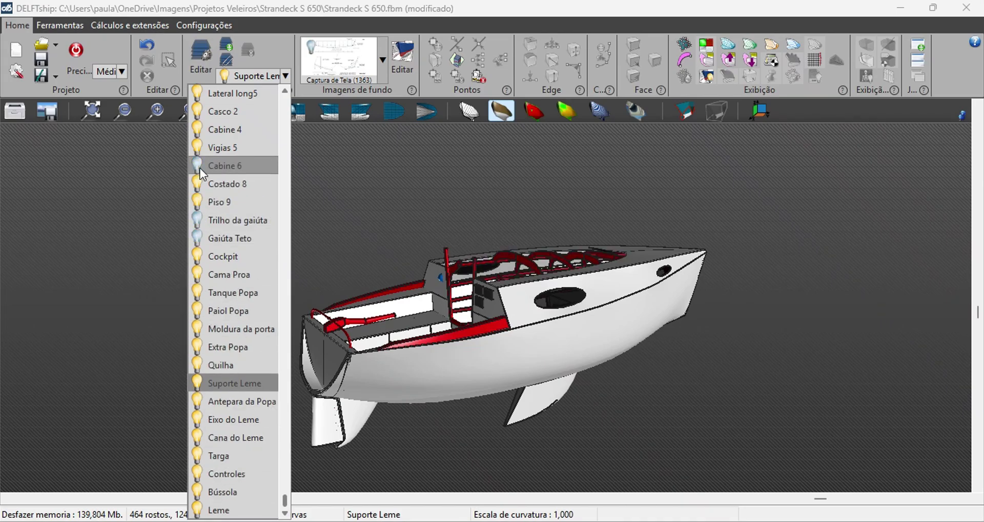
drag(794, 426, 184, 415)
click(286, 76)
click(199, 183)
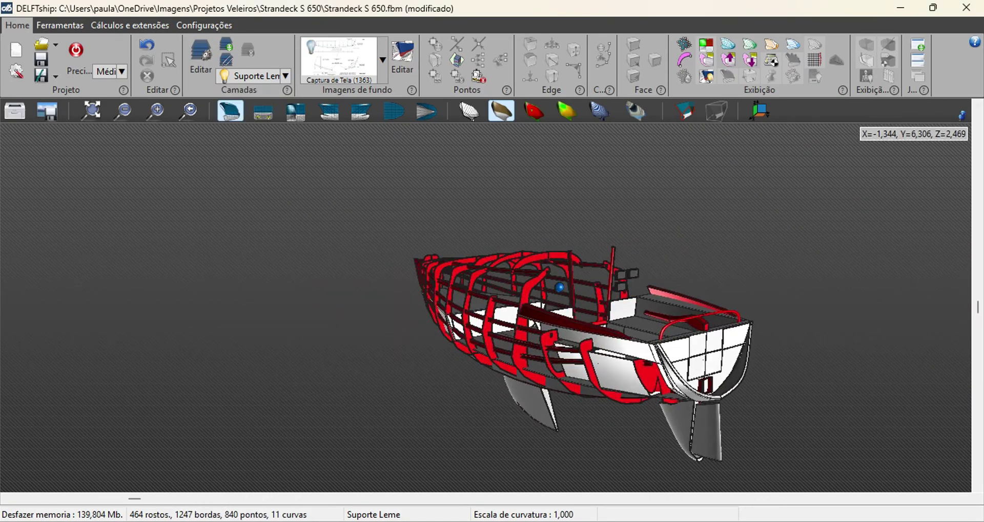